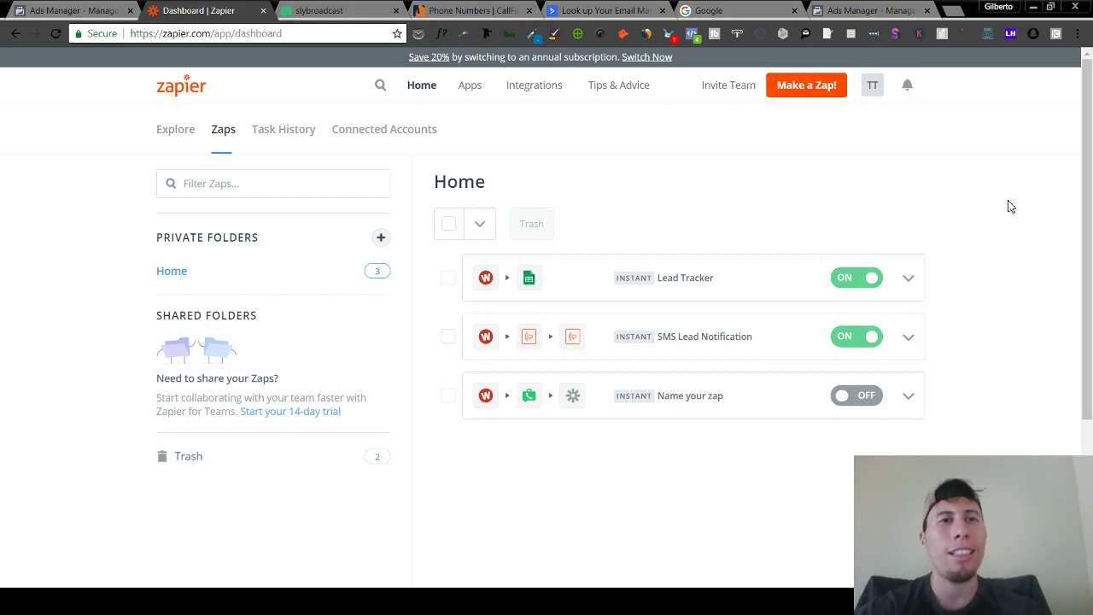
Step: Check the OUTBOUND_TEXT campaign on CallFire's Broadcasts page, then return to the Zapier dashboard
click(474, 10)
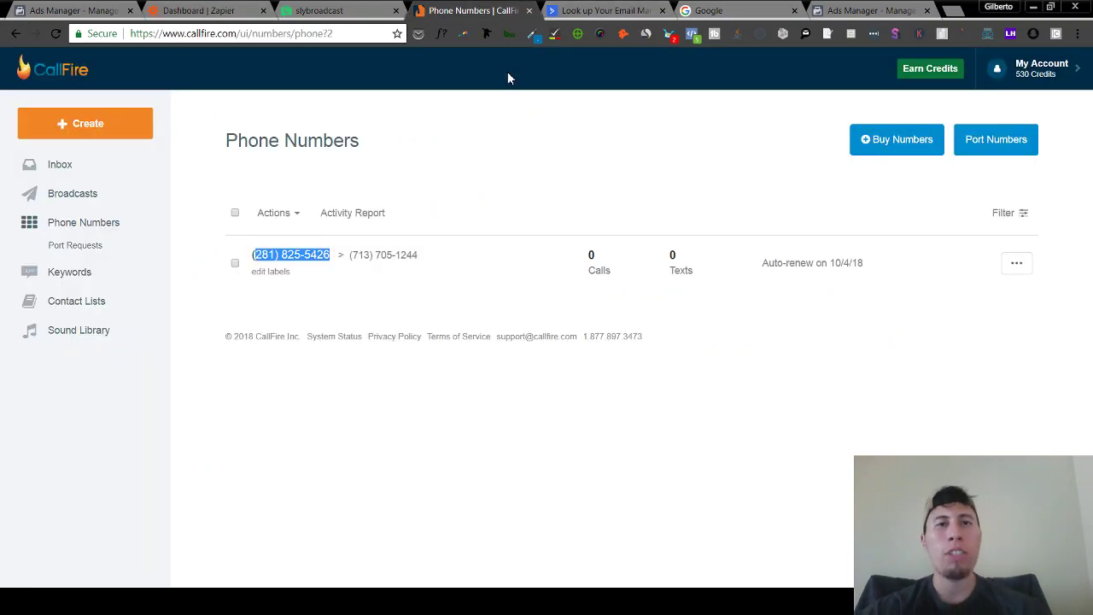
click(49, 83)
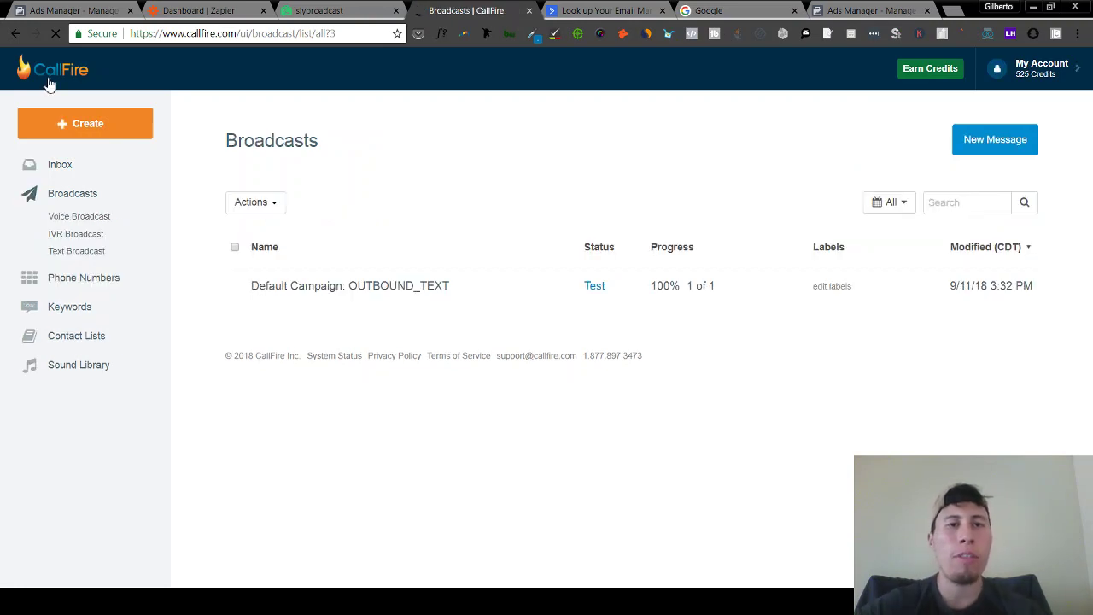
click(199, 10)
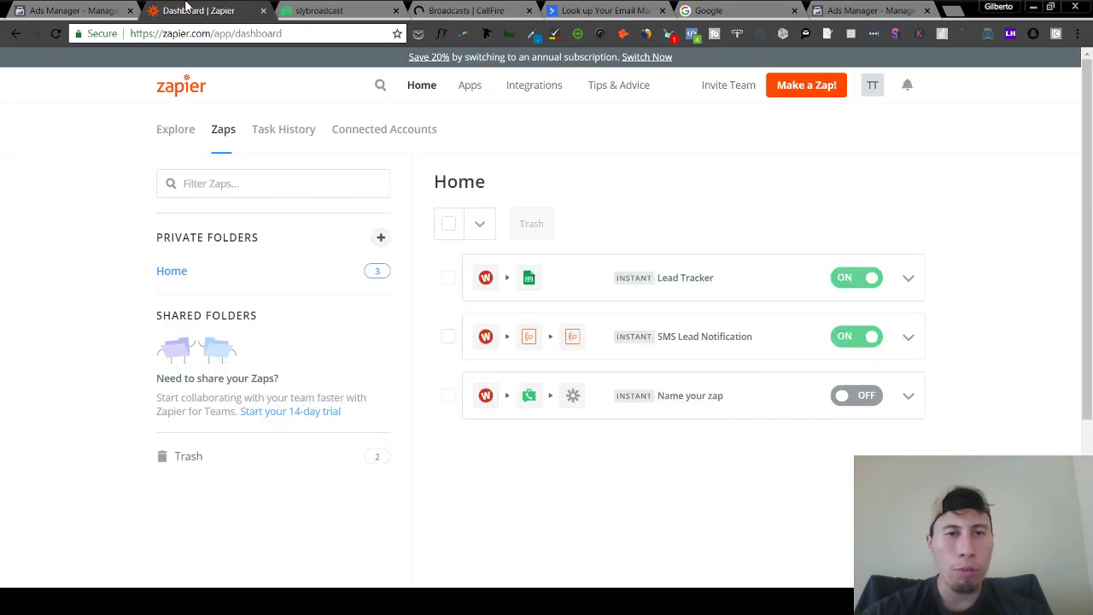
Step: Start a new zap with Wufoo's New Entry as the trigger
click(803, 86)
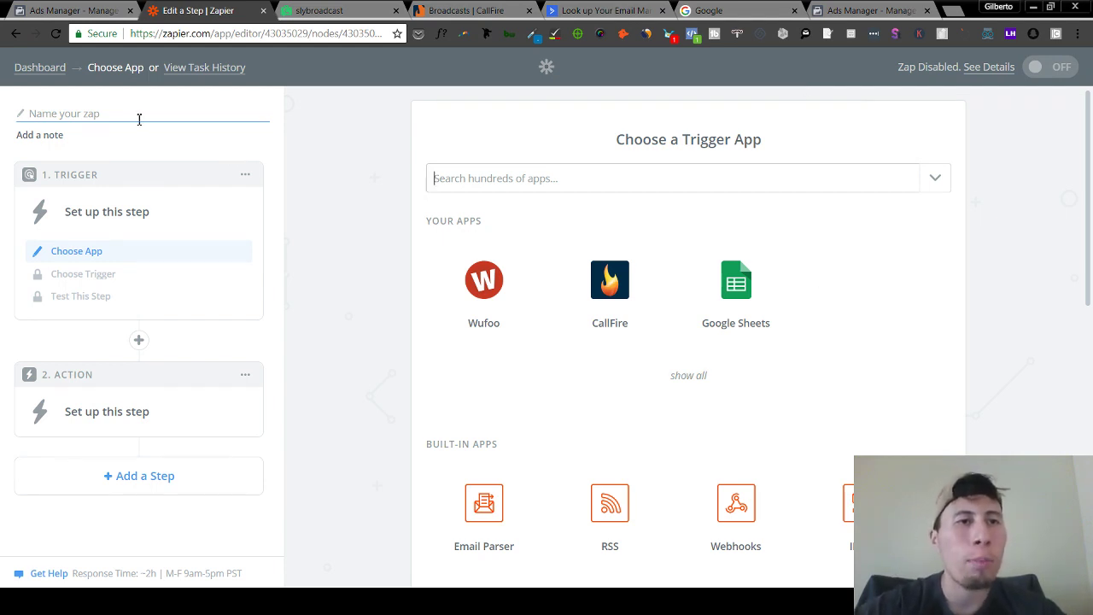
click(487, 316)
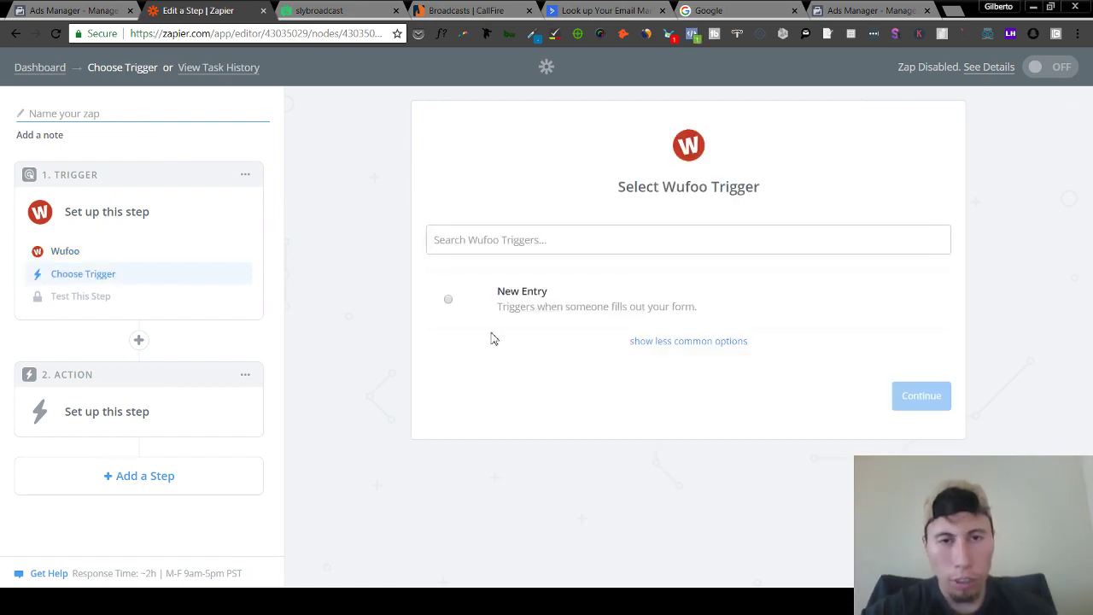
click(450, 302)
click(888, 403)
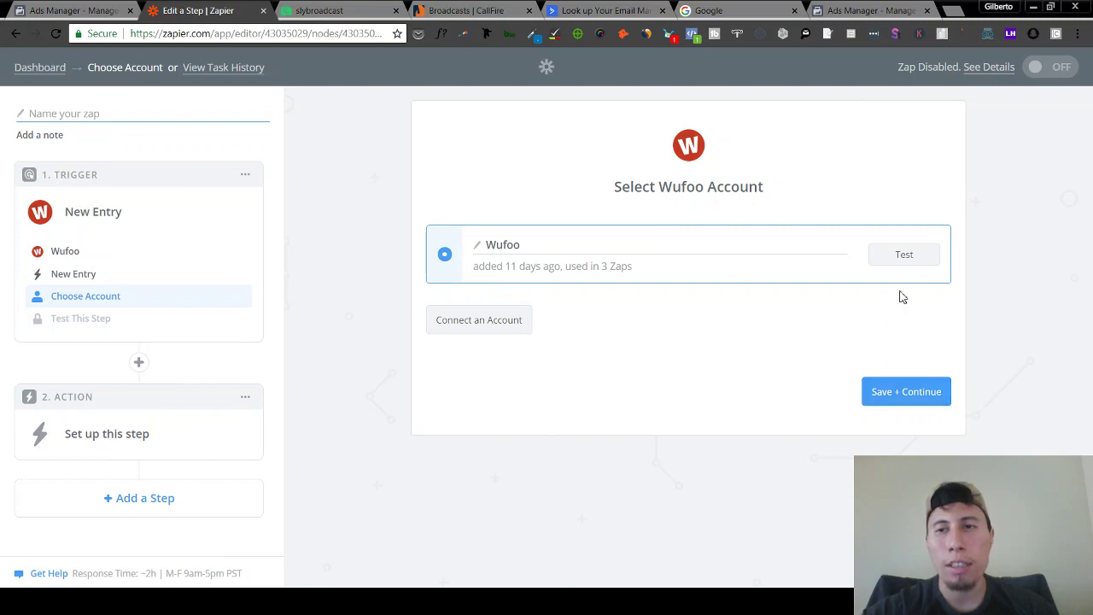
Step: Test the connected Wufoo account and set the trigger to watch the New Home Buyer form
click(907, 254)
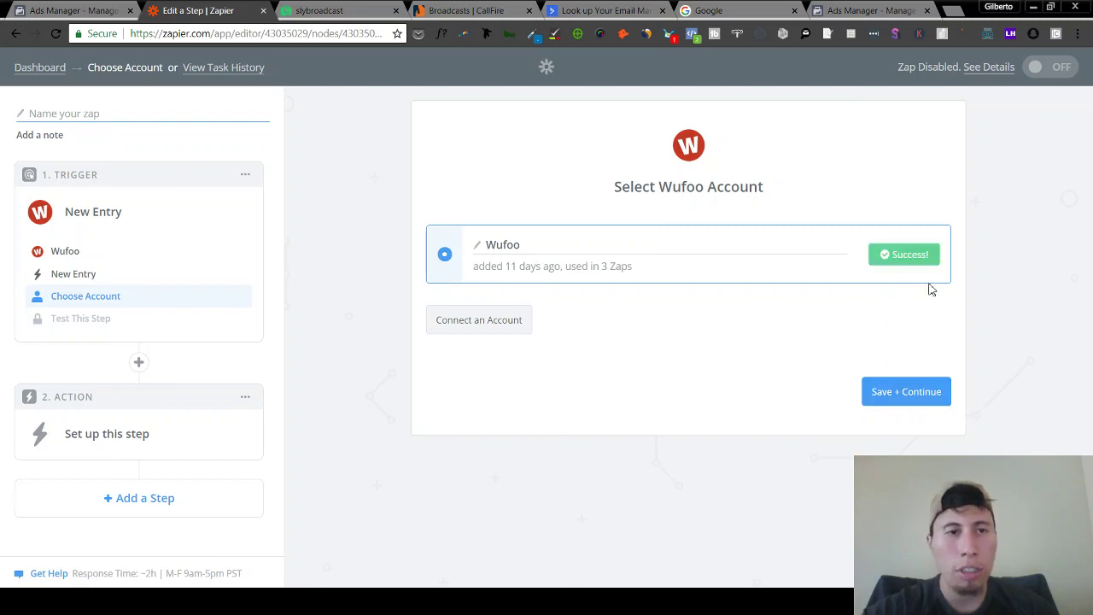
click(920, 394)
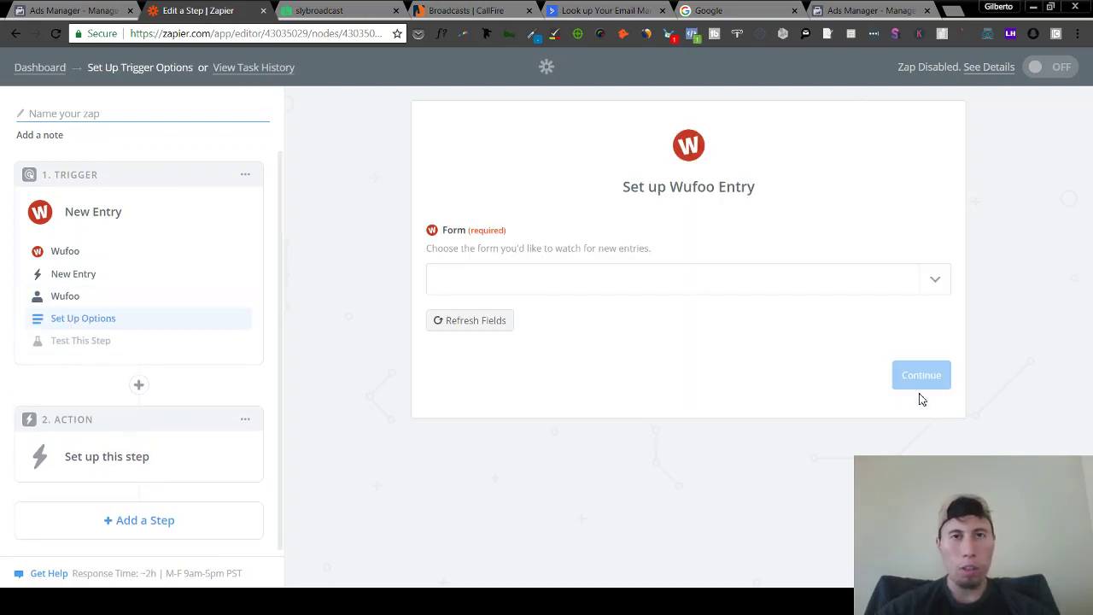
click(925, 290)
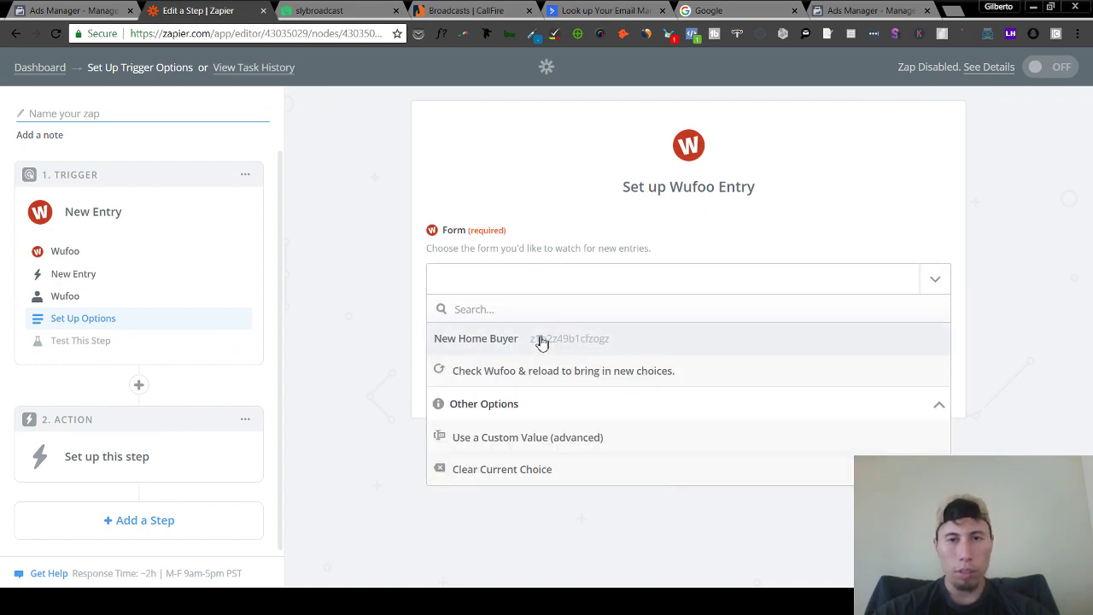
click(541, 338)
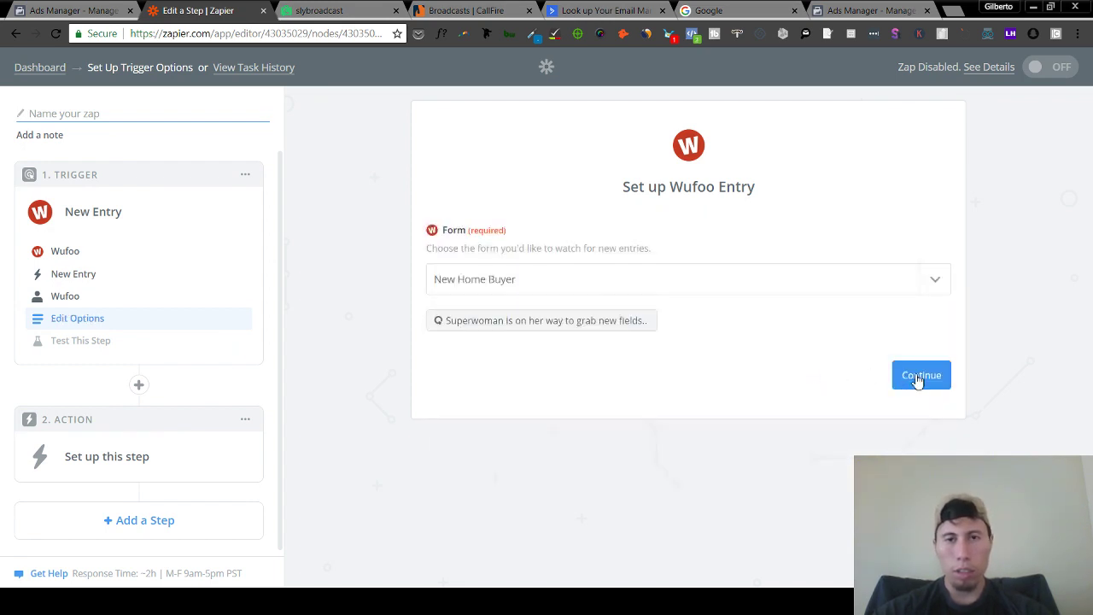
click(919, 378)
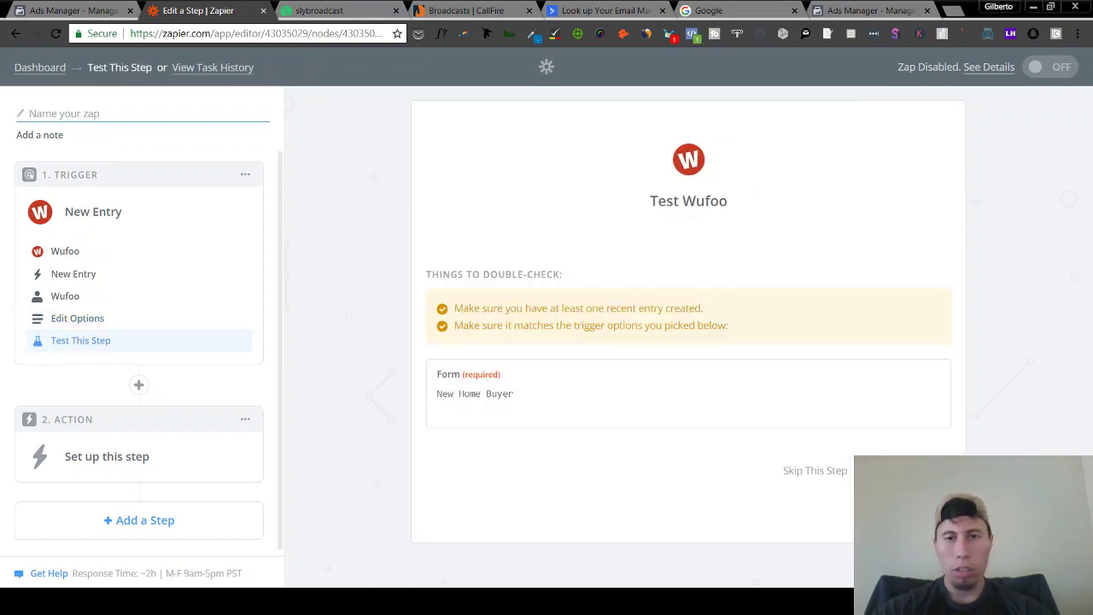
Step: Fetch a sample Wufoo entry and review its field values to confirm the trigger works
click(910, 471)
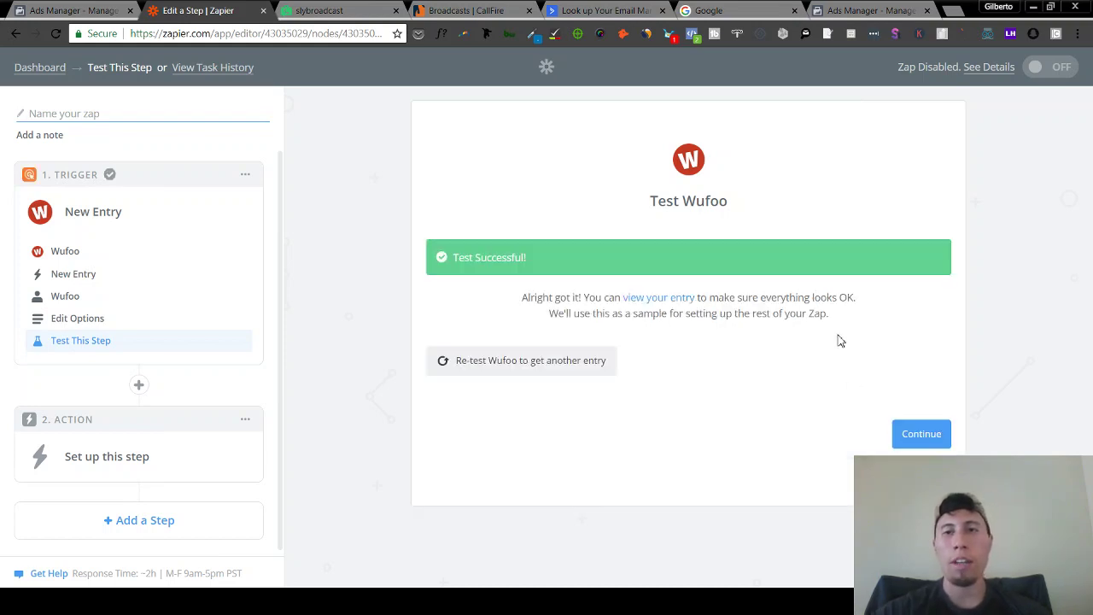
click(655, 297)
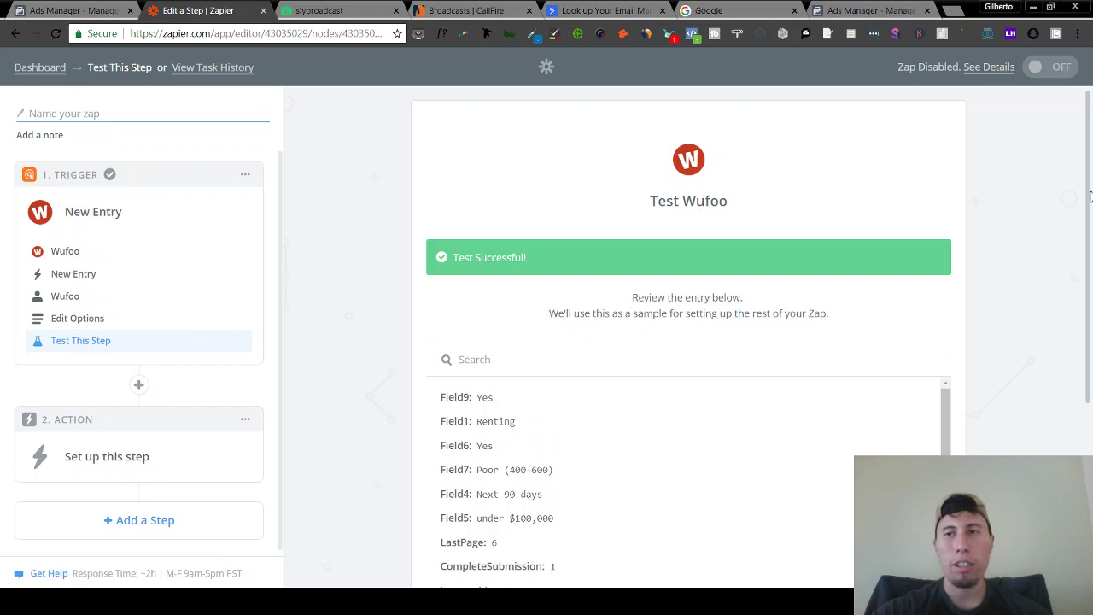
drag(1090, 205, 1091, 450)
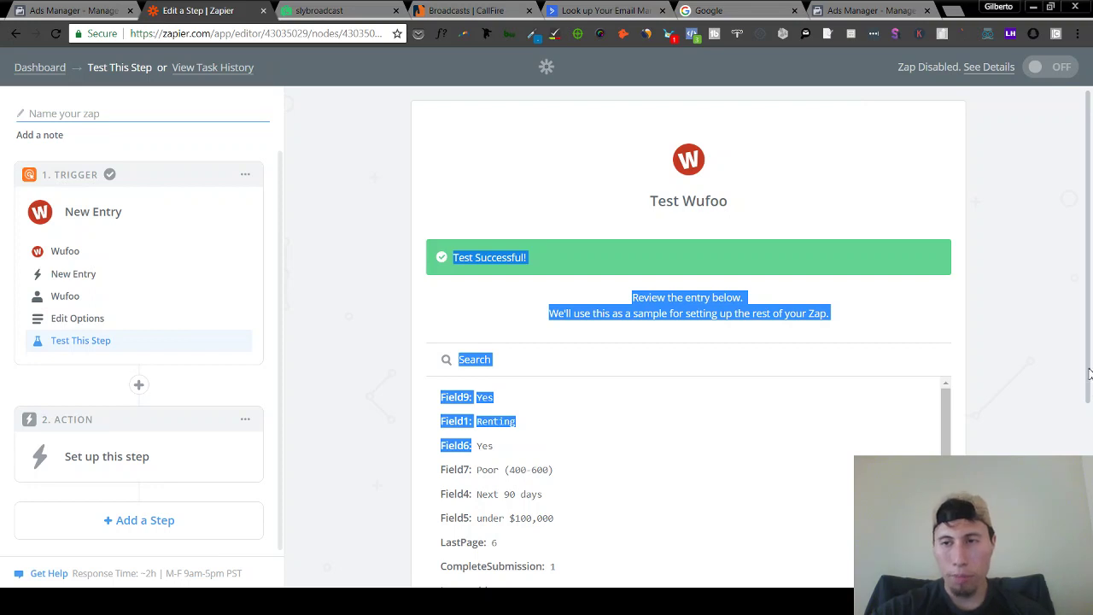
scroll(1089, 379, down, 2)
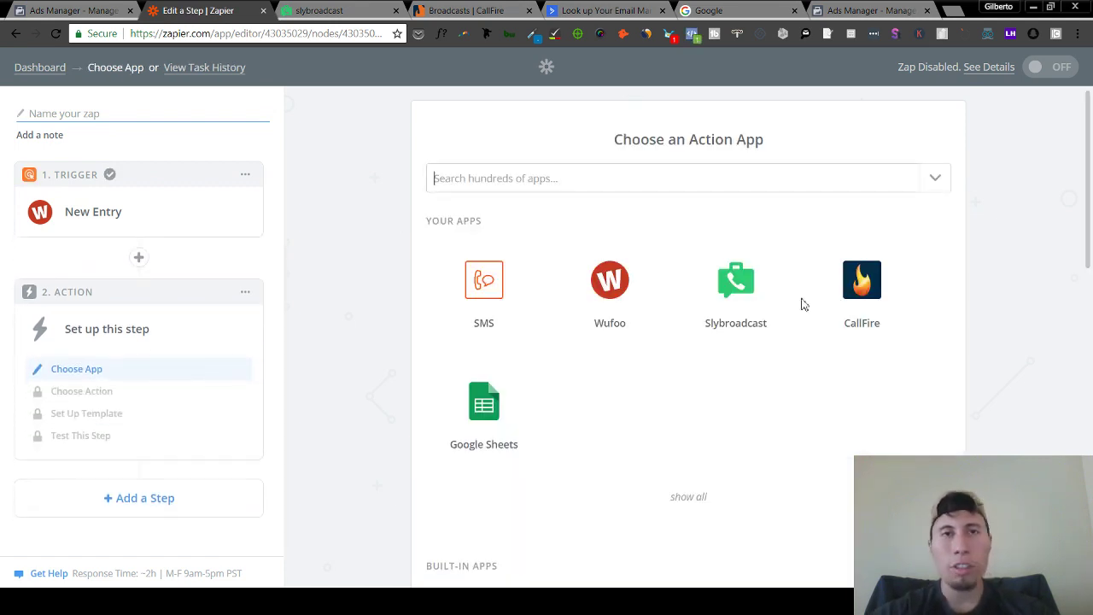
Step: Set step 2 to CallFire's Create Text Message action on the connected CallFire account
click(859, 276)
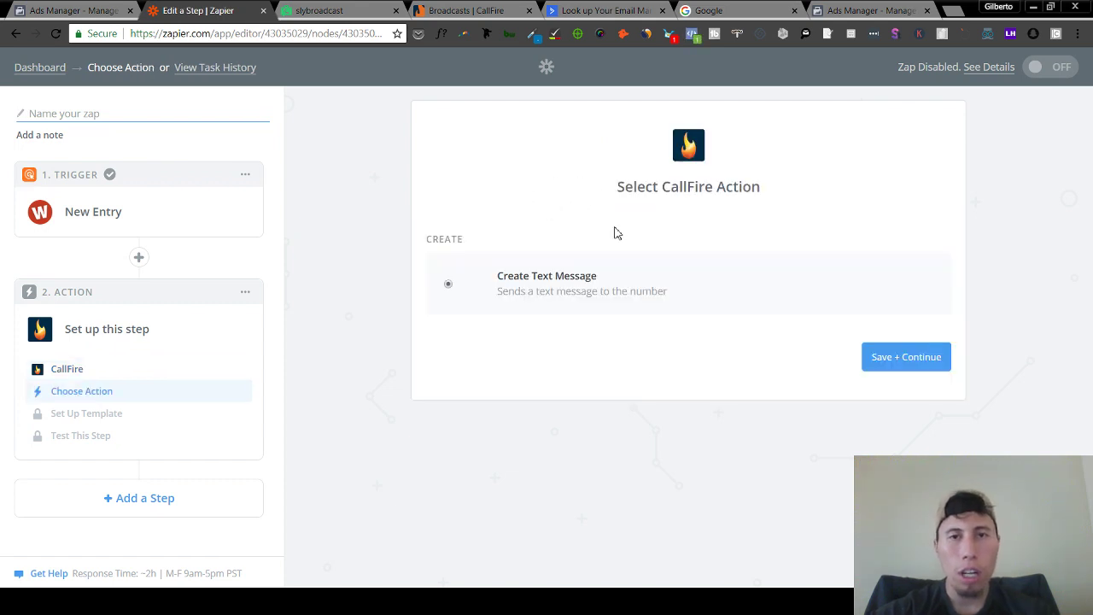
click(900, 358)
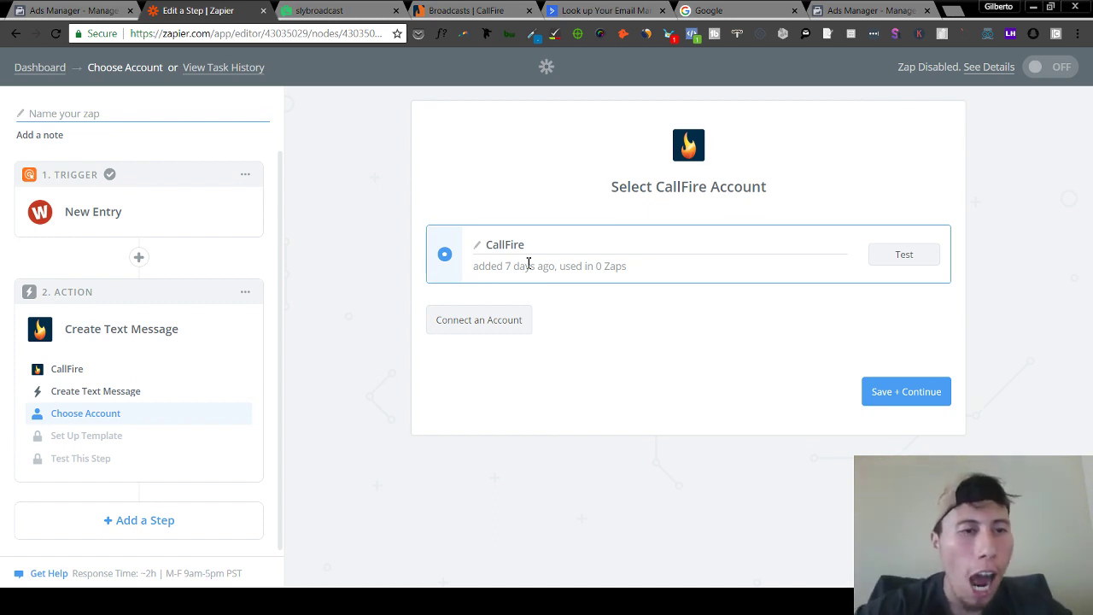
click(909, 405)
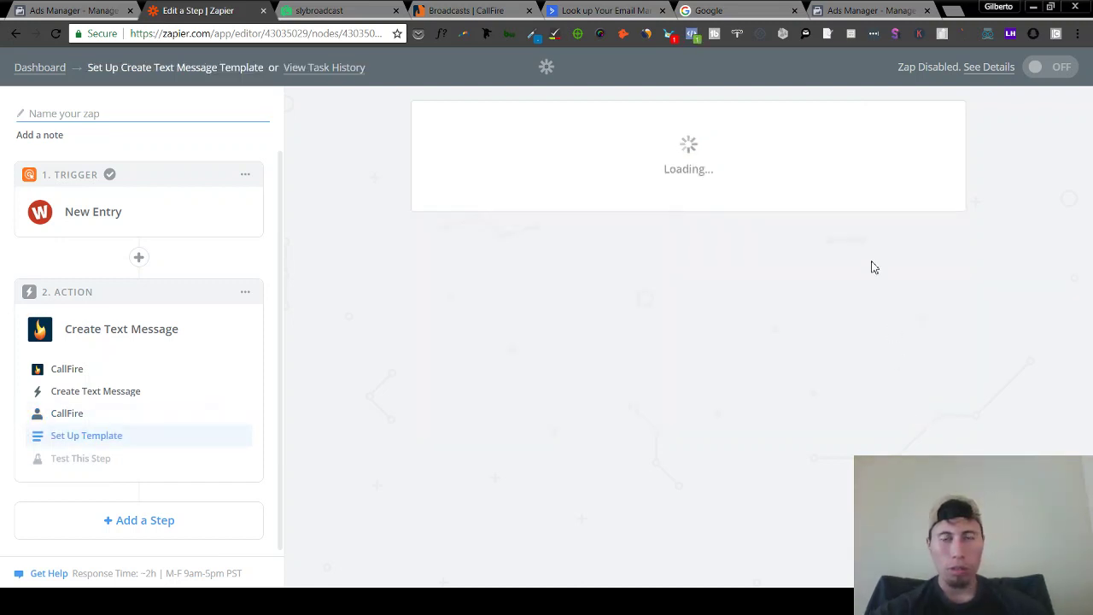
Step: Begin the CallFire message with 'Hi' followed by the Wufoo First Name Only field
click(686, 359)
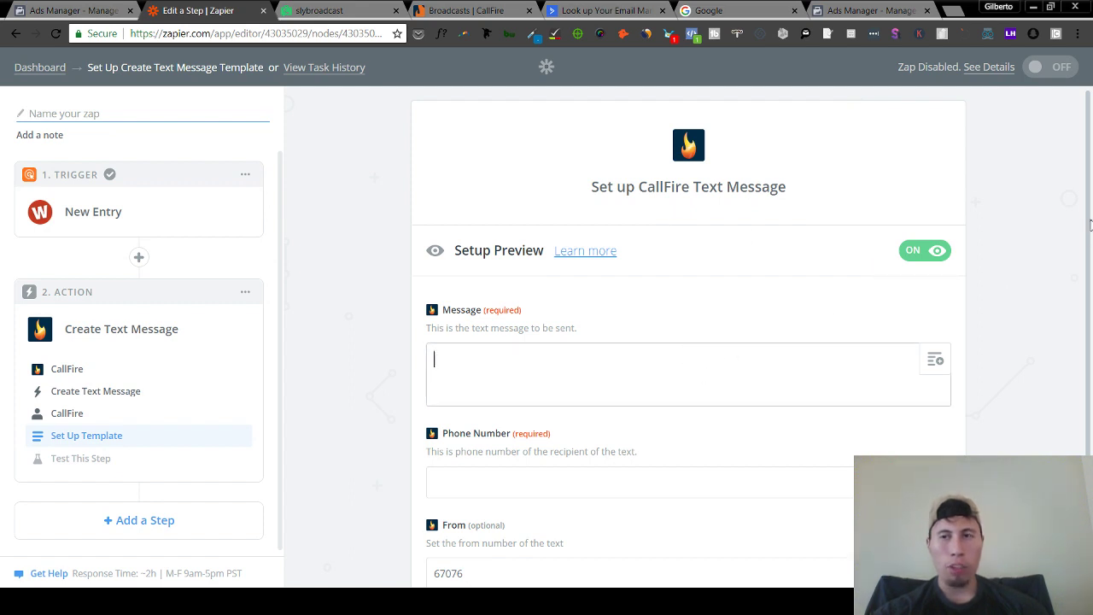
scroll(1088, 217, down, 2)
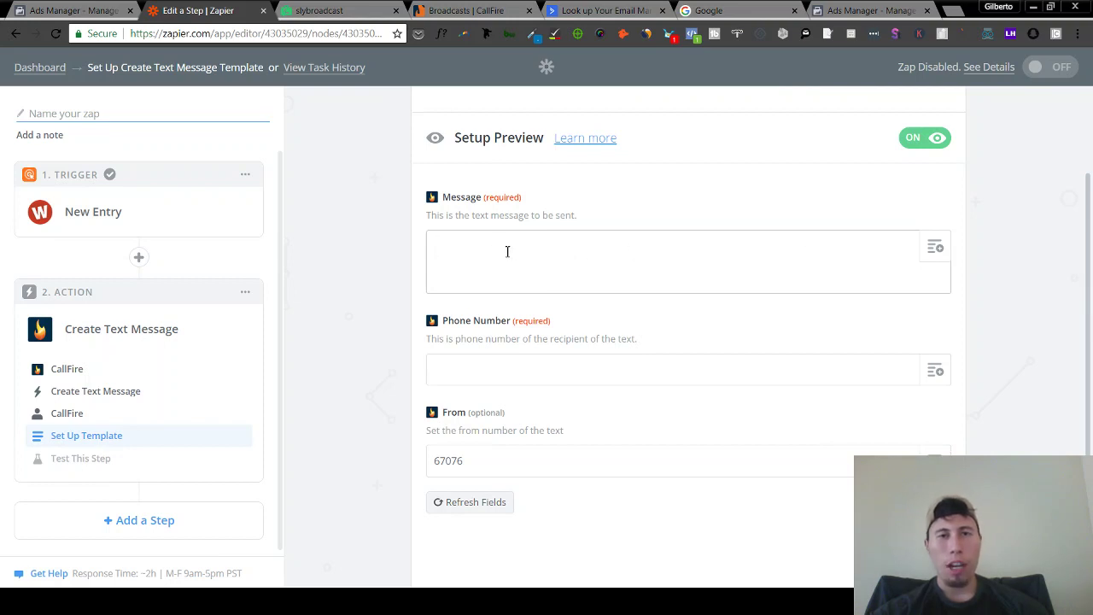
text(HI)
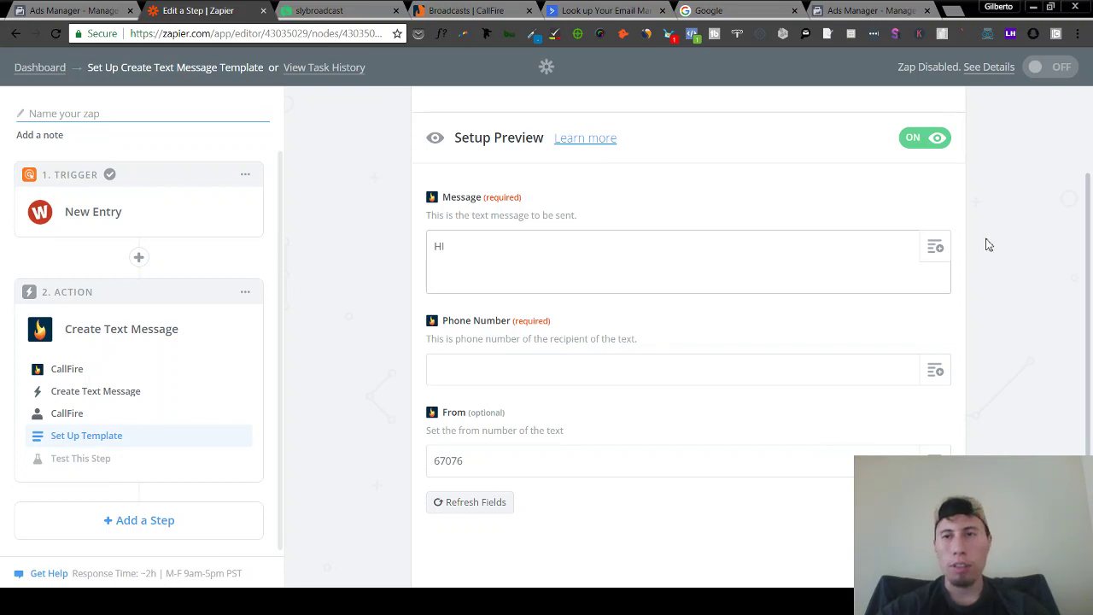
click(941, 249)
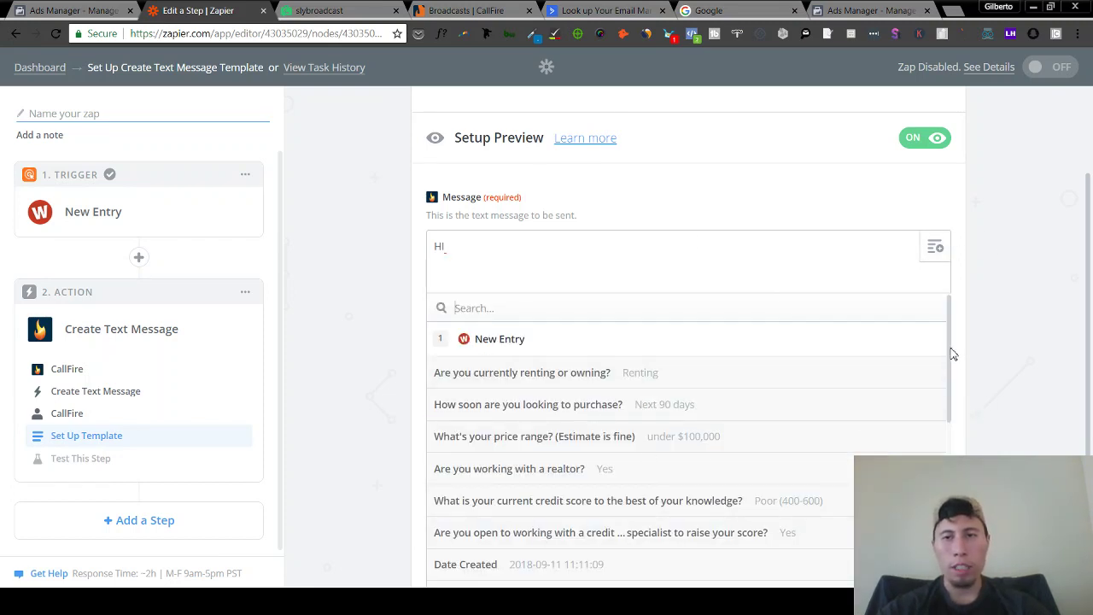
scroll(952, 356, down, 5)
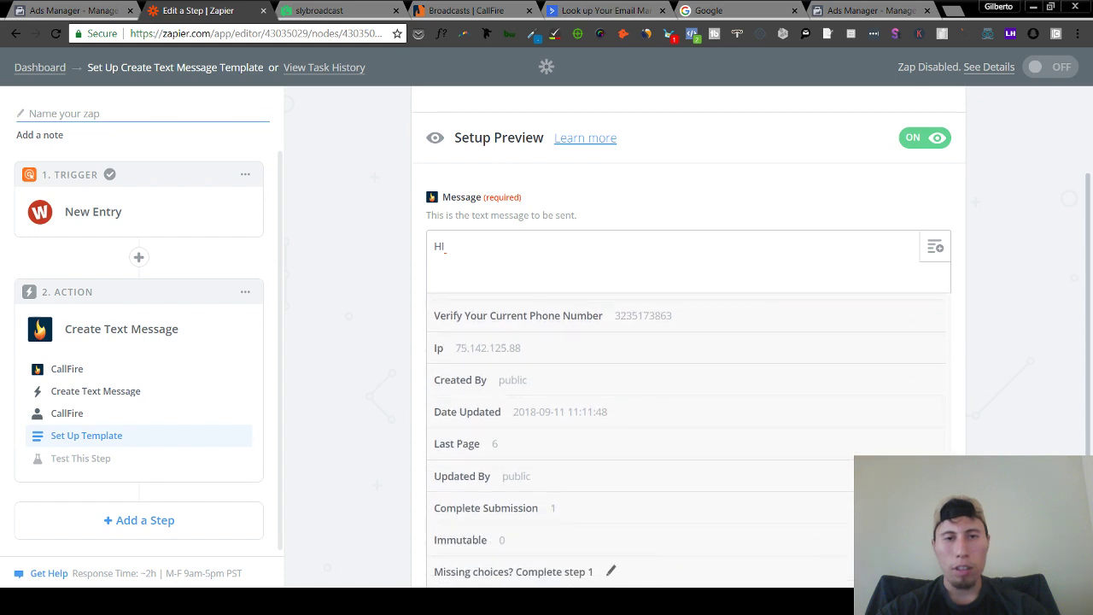
scroll(688, 439, up, 1)
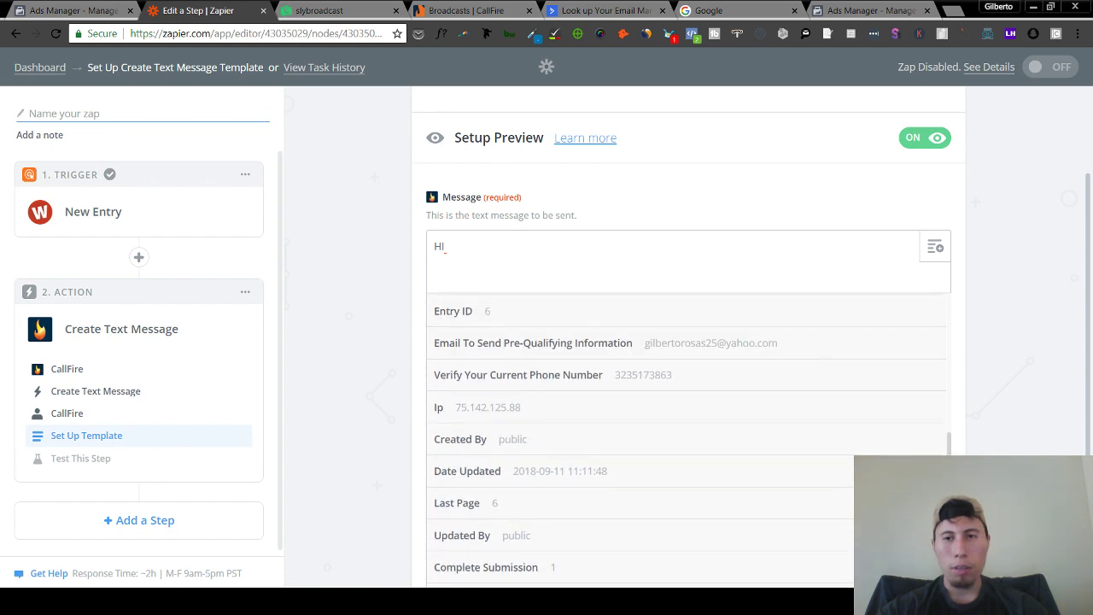
scroll(610, 393, up, 1)
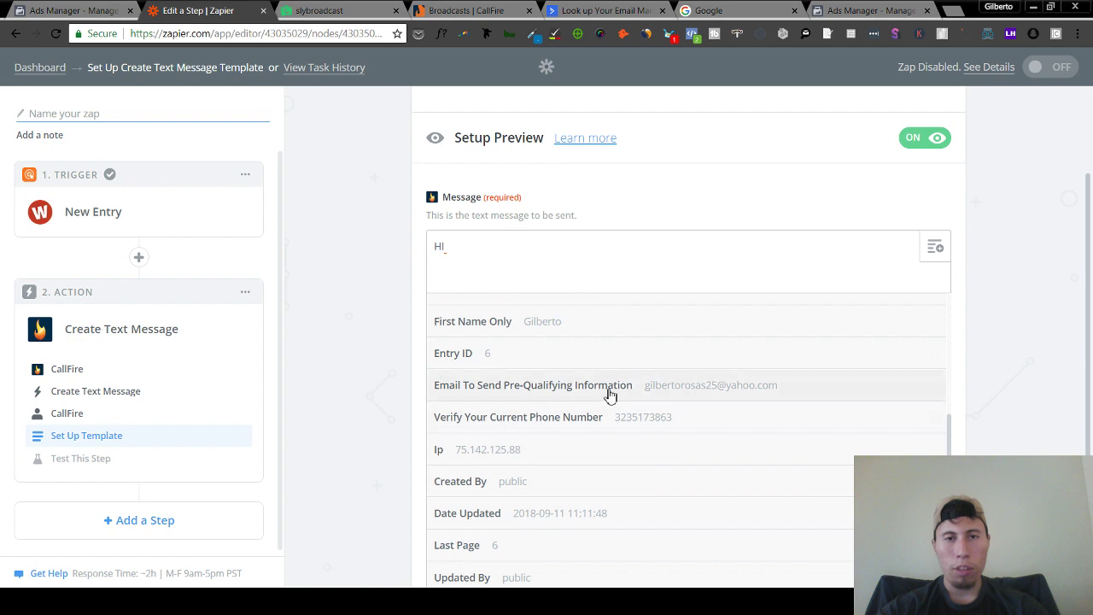
click(525, 325)
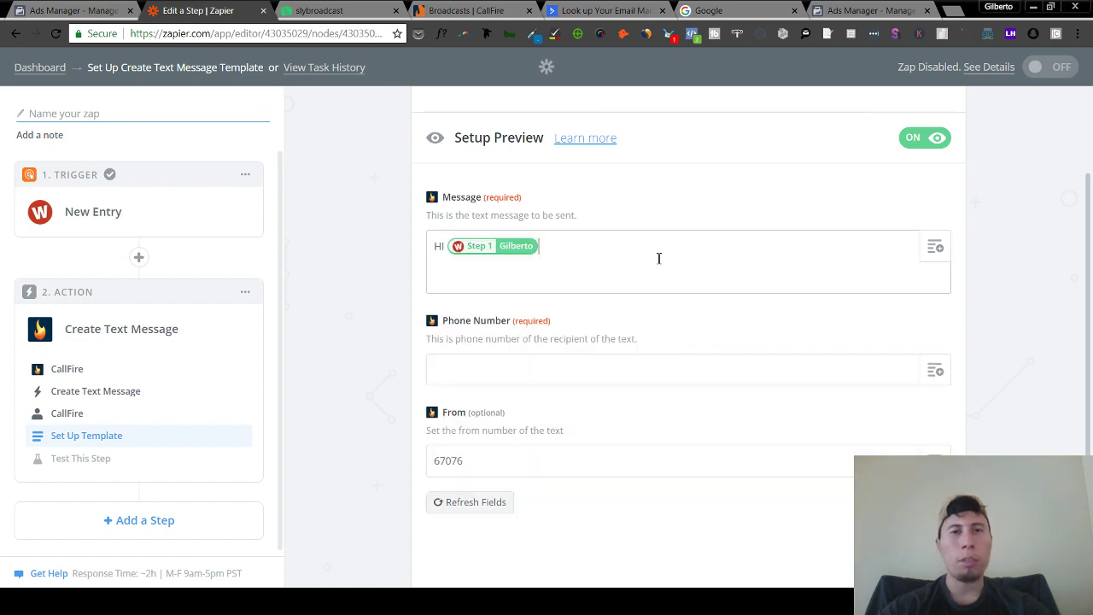
click(443, 246)
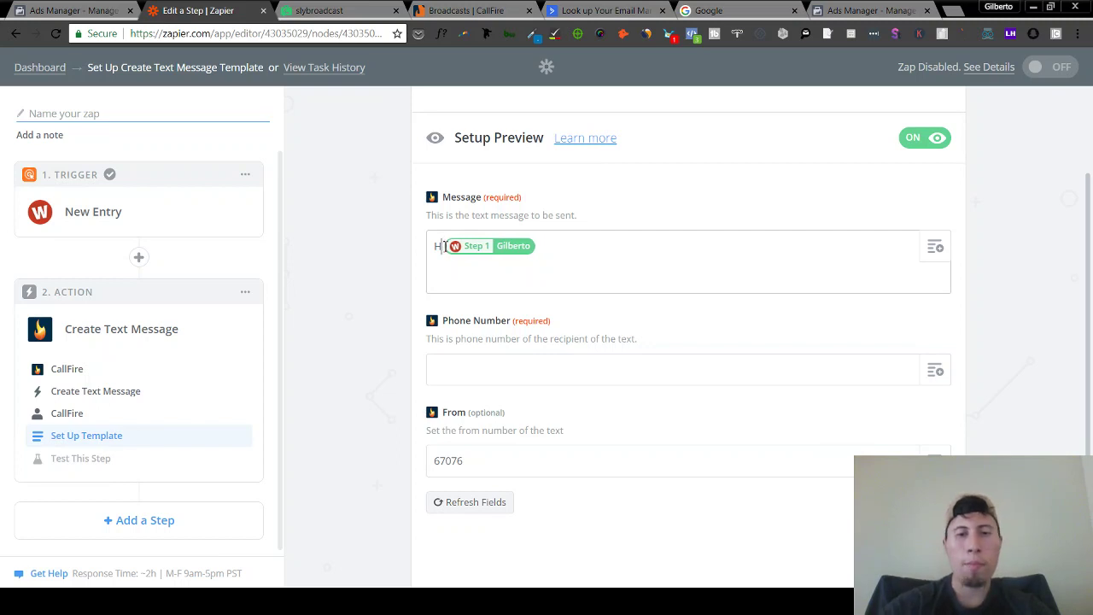
Step: Continue the message after the first-name field with 'this is [[client name]]'
click(549, 248)
click(549, 248)
text(this is )
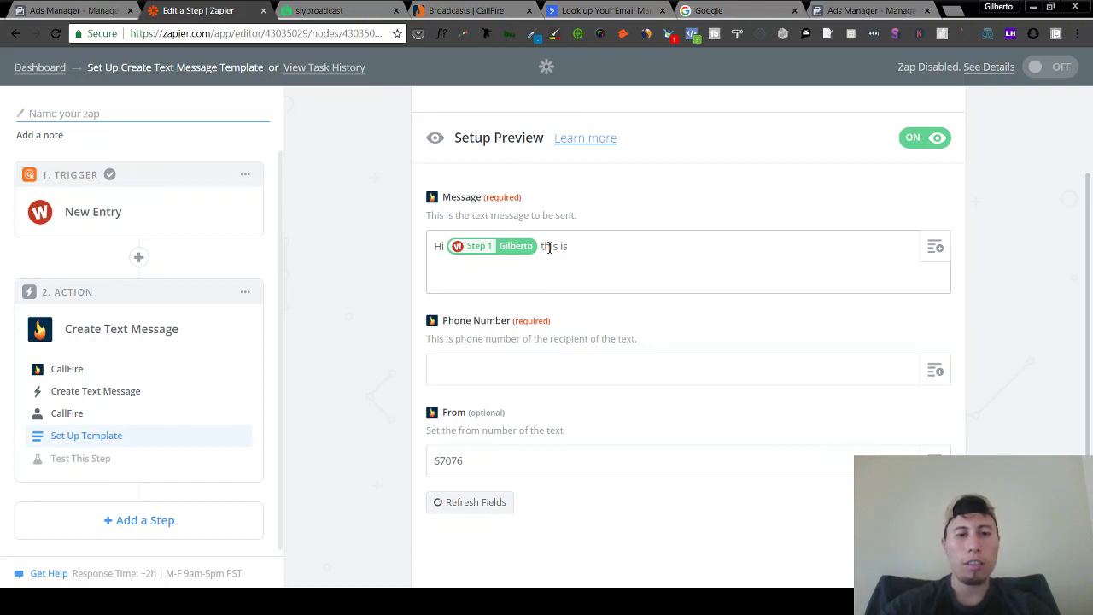
text([[client name)
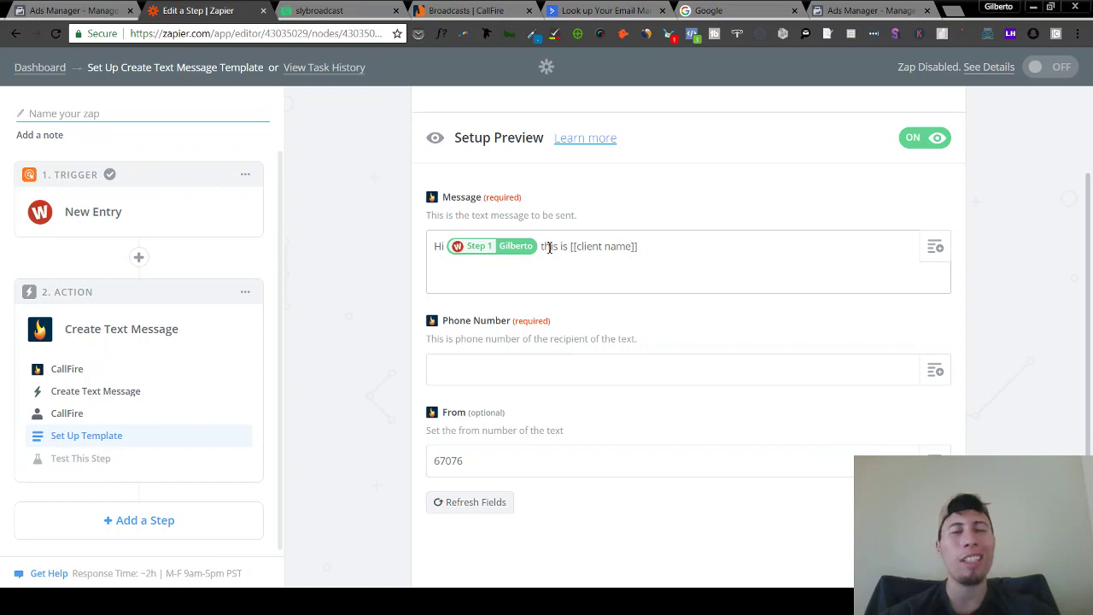
Step: Map Phone Number to the Wufoo 'Verify Your Current Phone Number' field and select From number 67076
click(944, 369)
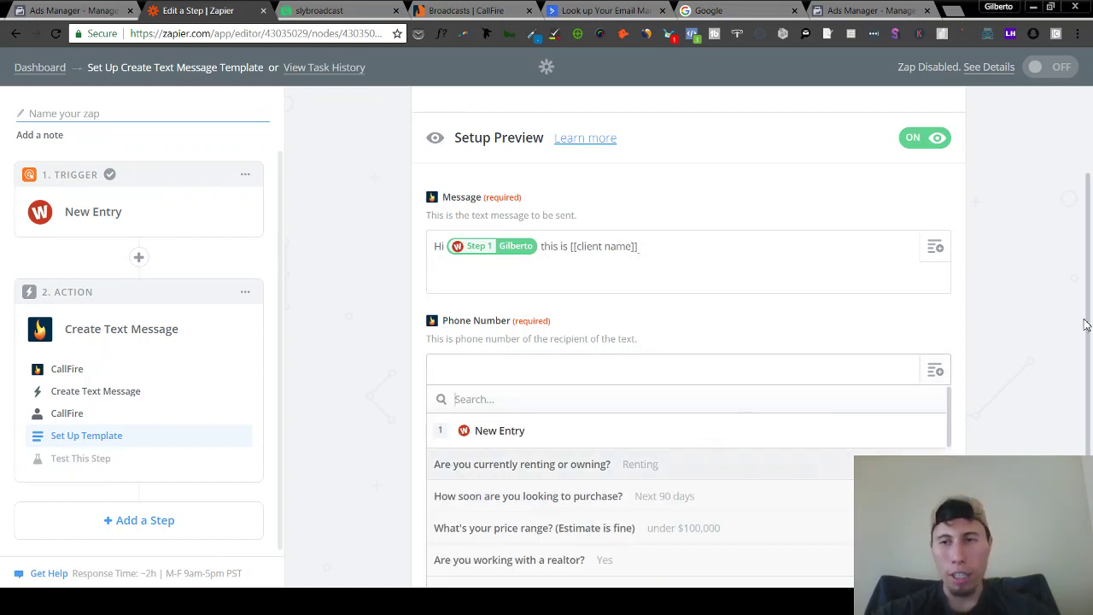
scroll(1089, 295, down, 3)
click(939, 322)
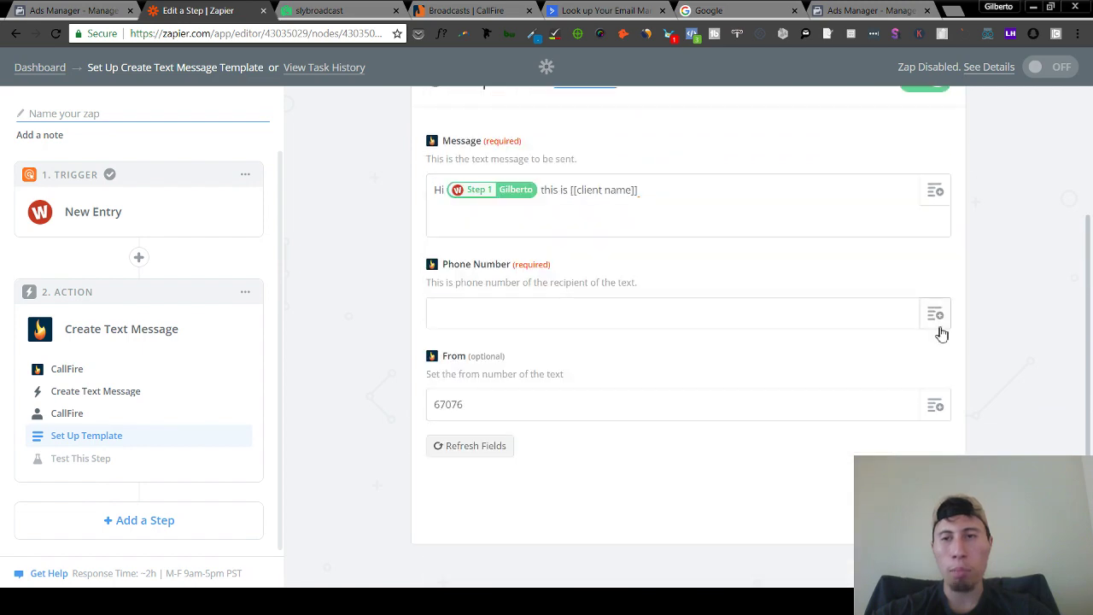
click(936, 314)
scroll(947, 346, down, 5)
scroll(675, 374, down, 1)
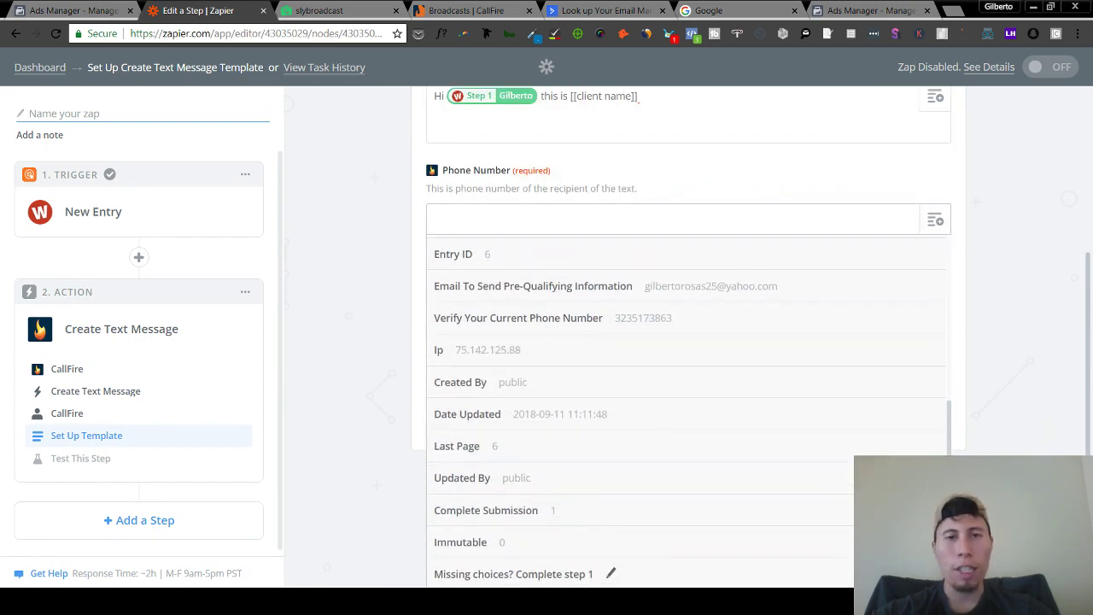
click(627, 327)
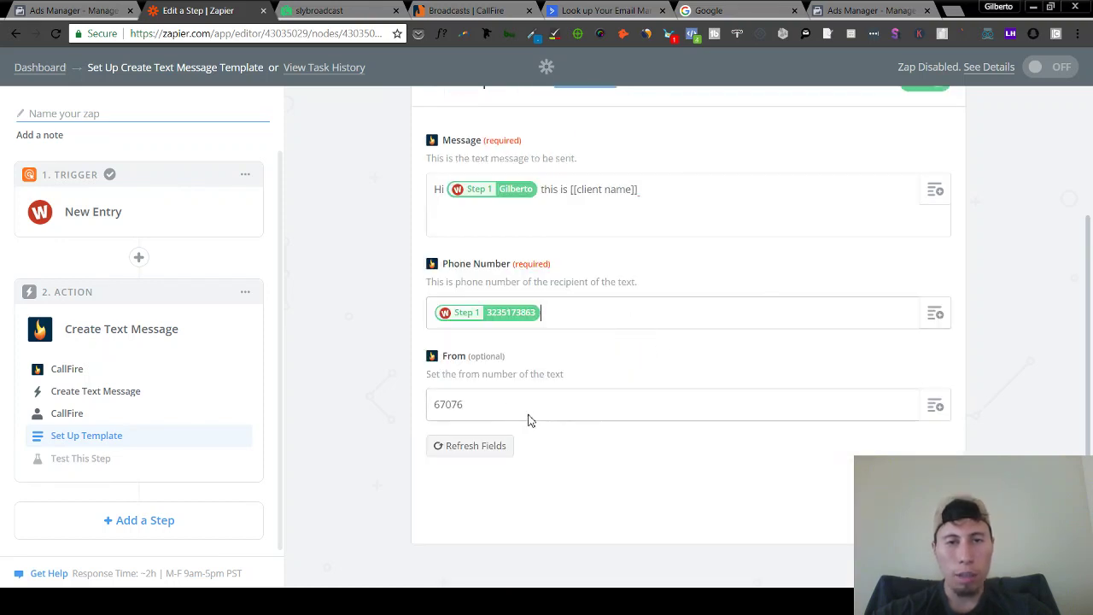
drag(507, 408, 386, 410)
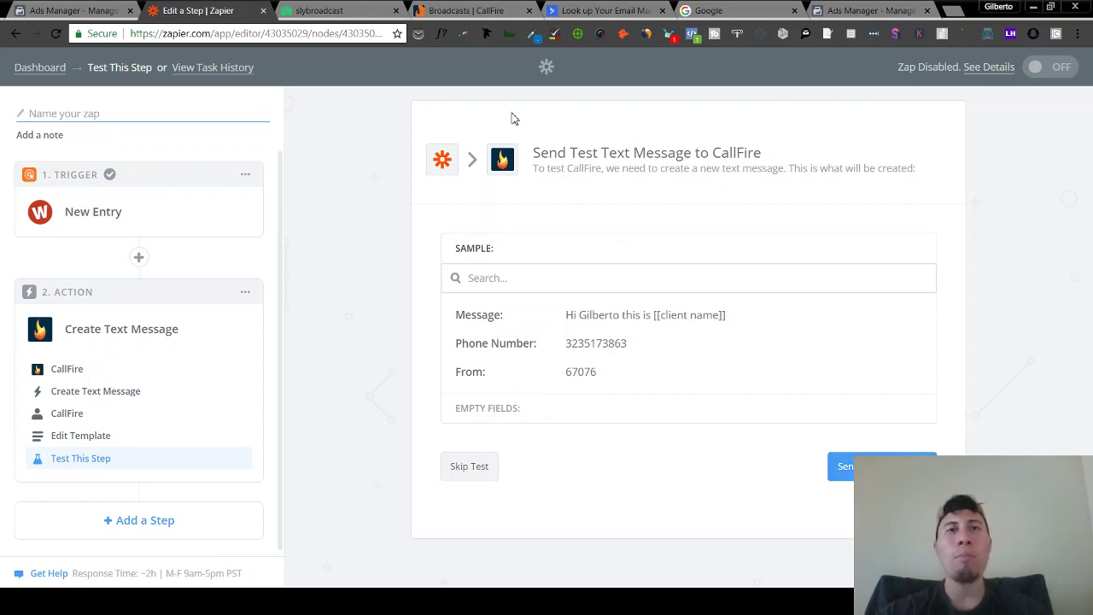
click(488, 12)
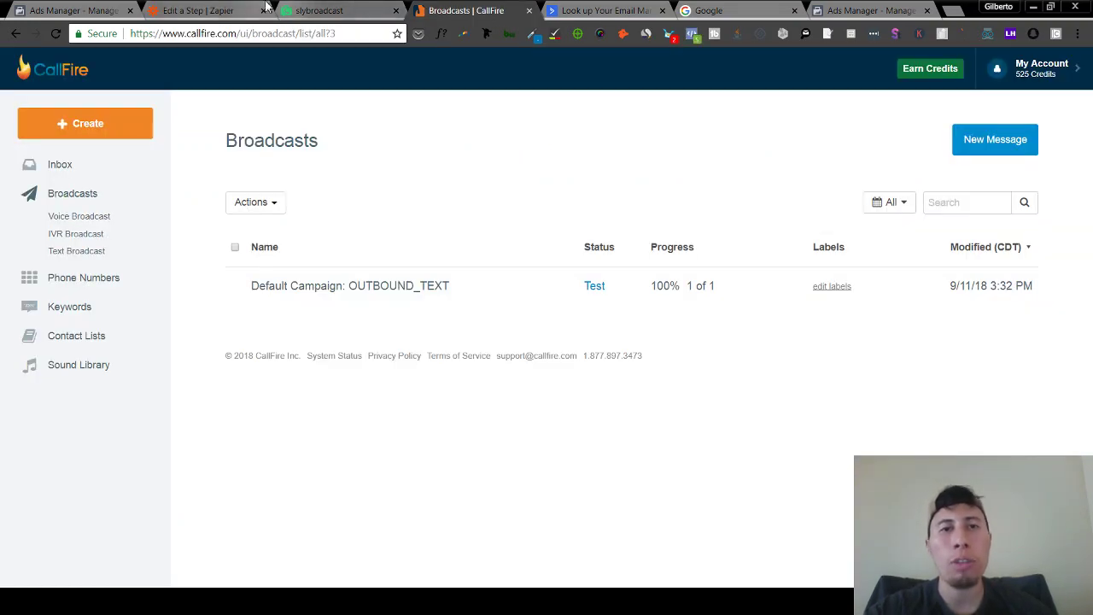
click(235, 6)
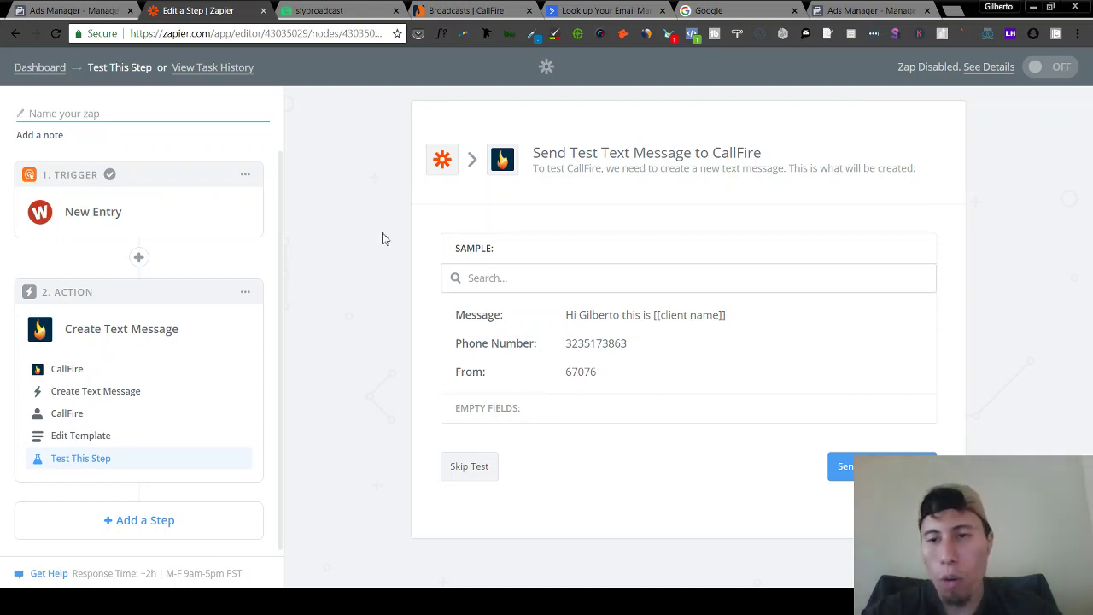
Step: Send the CallFire test text, finish the step, and name the zap 'SMS To Lead'
click(846, 466)
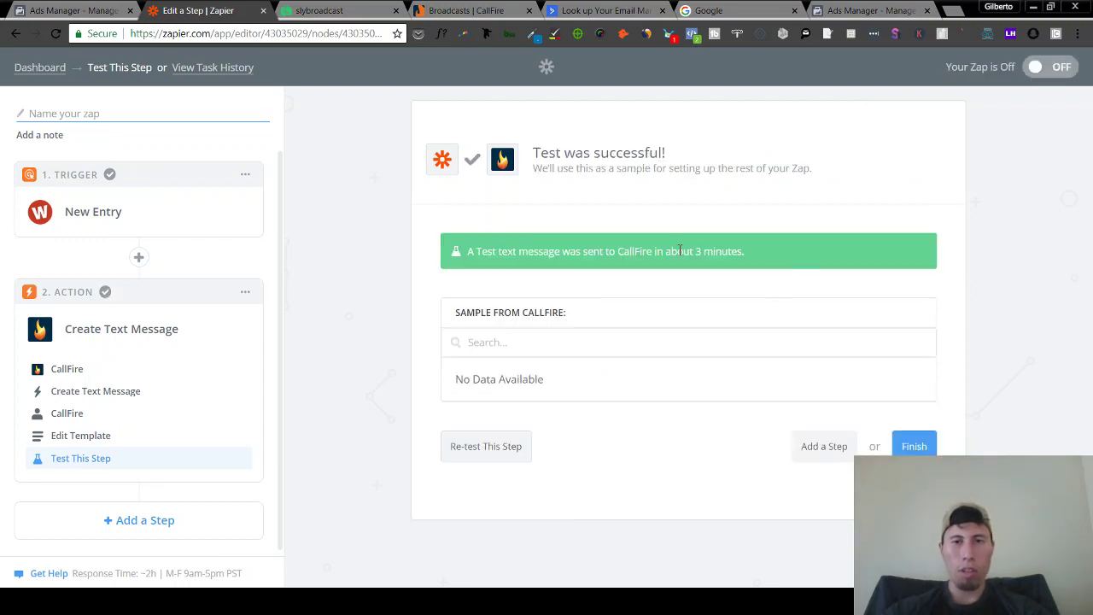
click(910, 447)
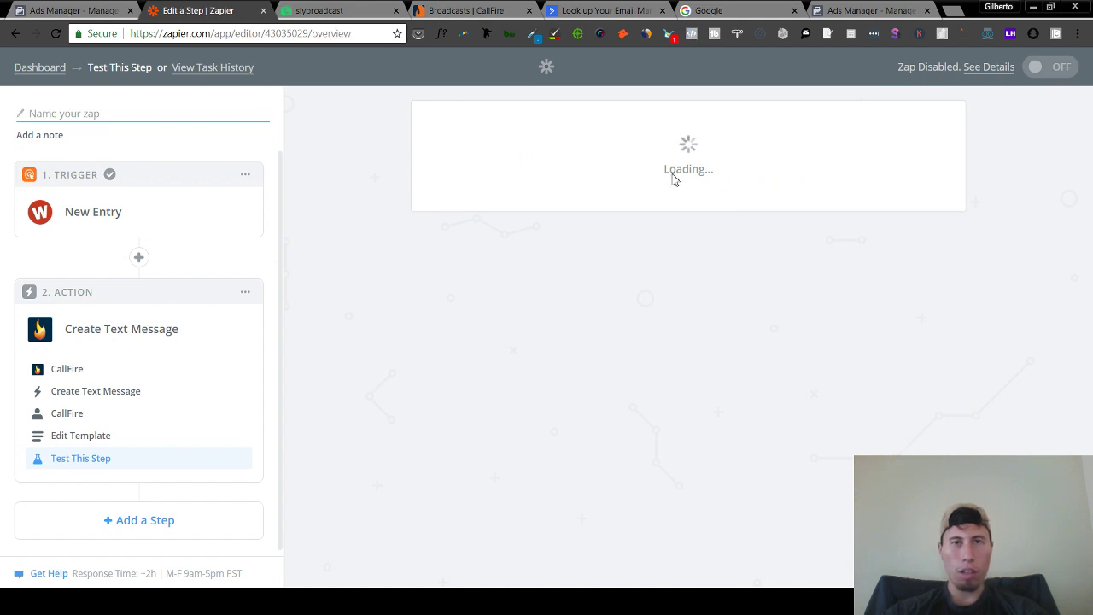
click(648, 258)
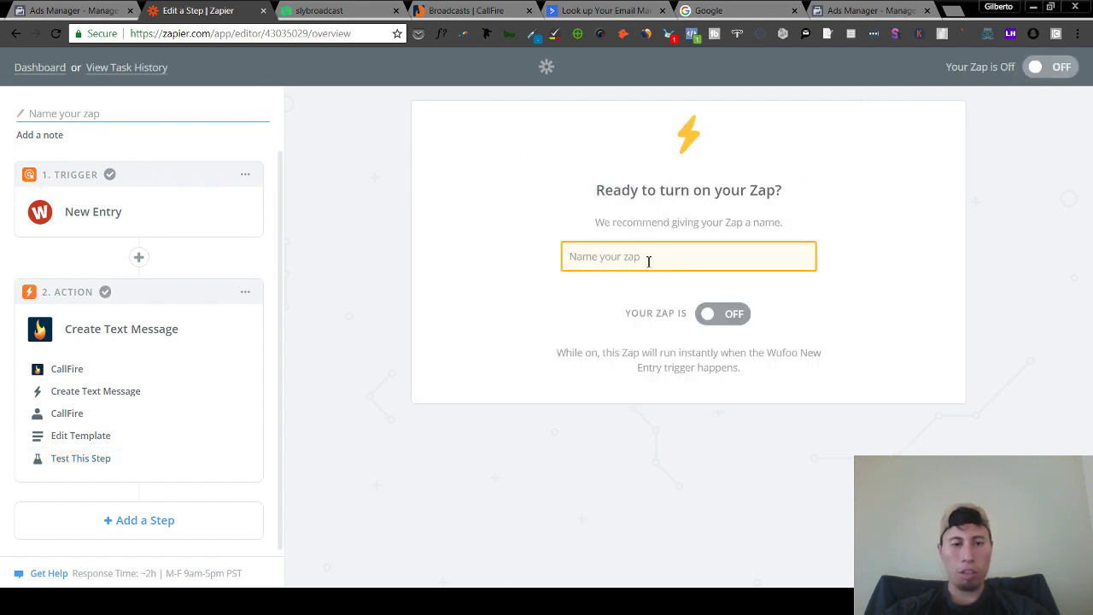
text(S)
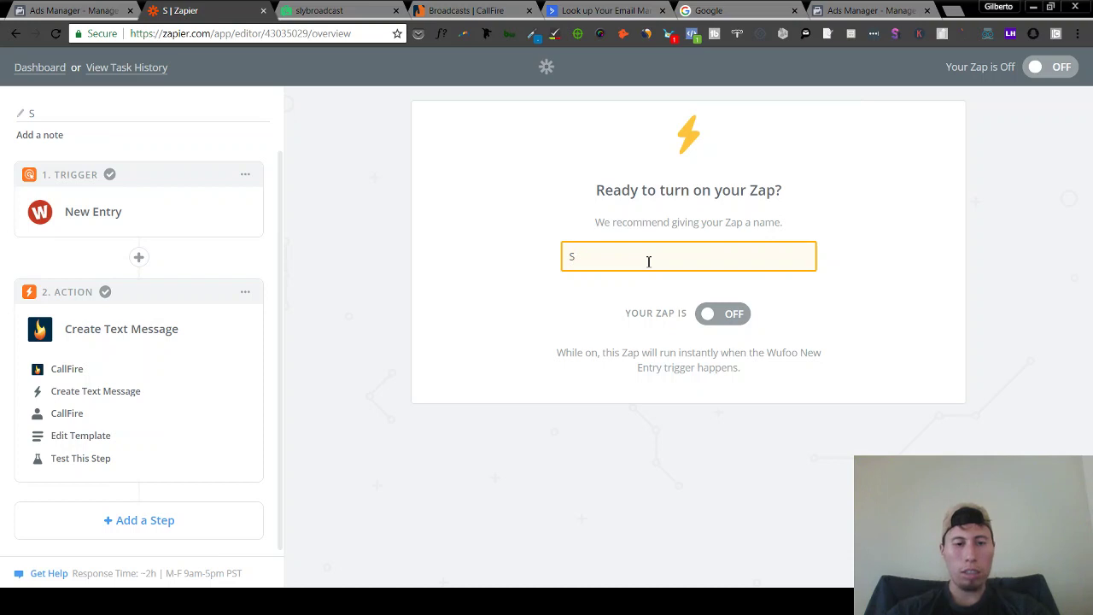
text(Ms)
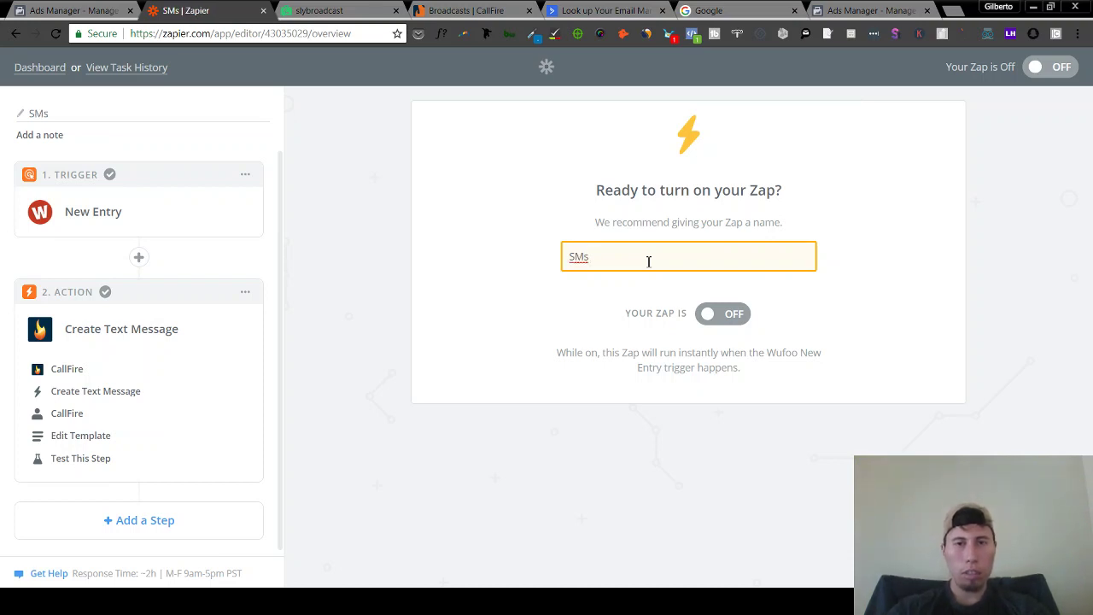
text(S To Lead)
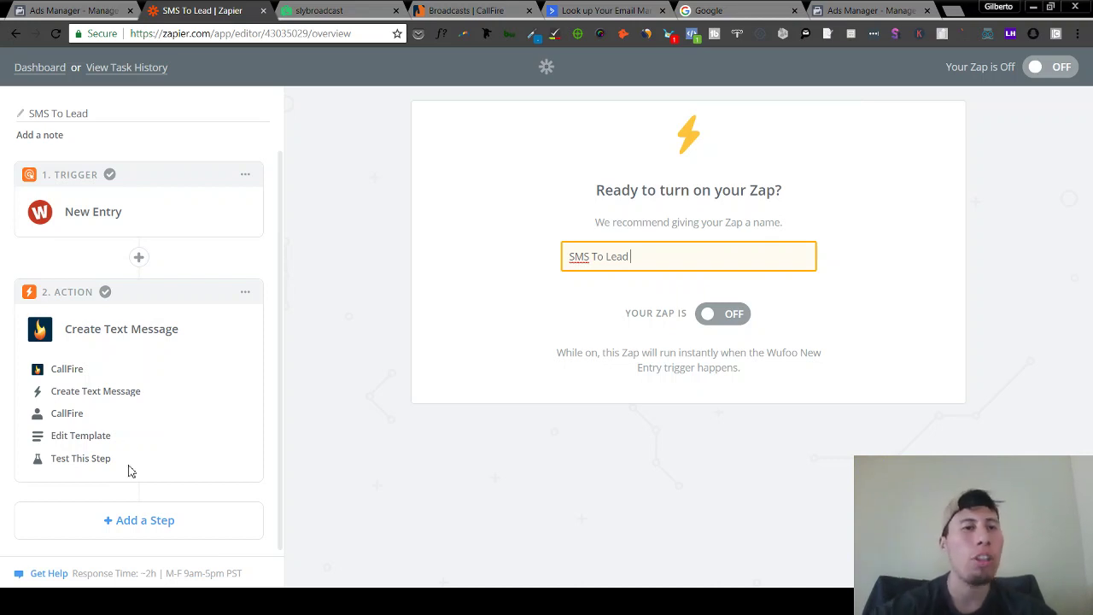
click(137, 257)
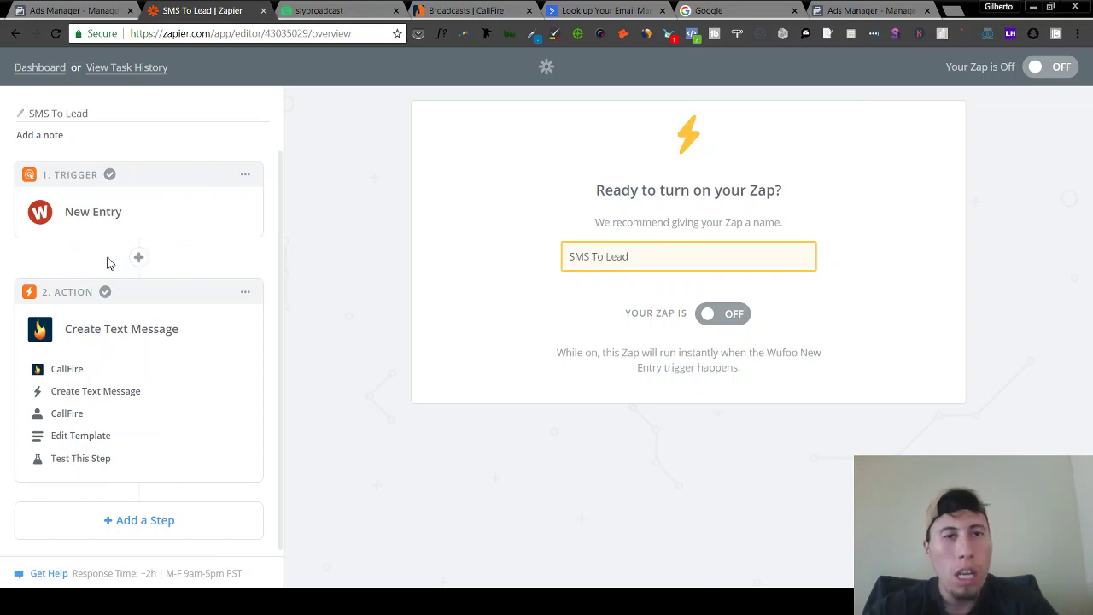
Step: Delete the stray empty step and the Filter step, then add a new step after the Wufoo trigger
click(107, 263)
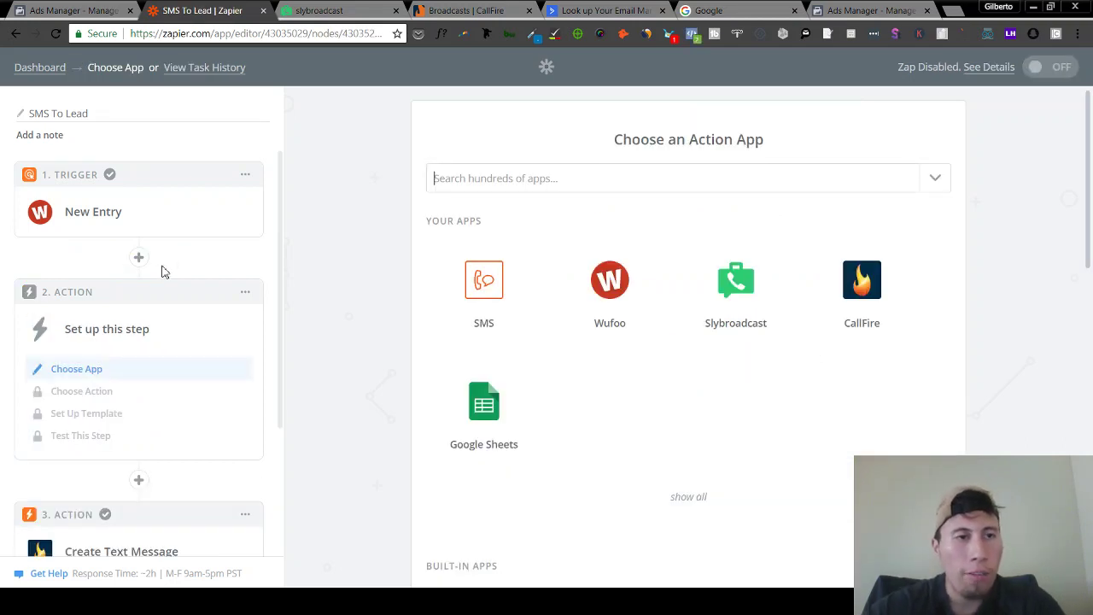
click(245, 292)
click(213, 346)
click(213, 346)
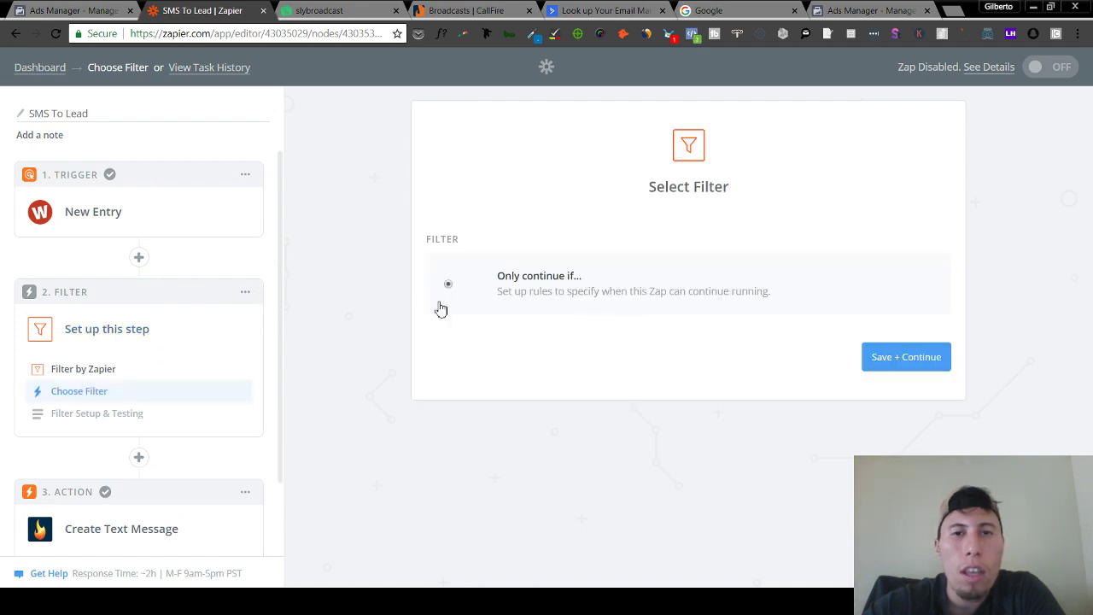
click(245, 292)
click(181, 345)
click(197, 345)
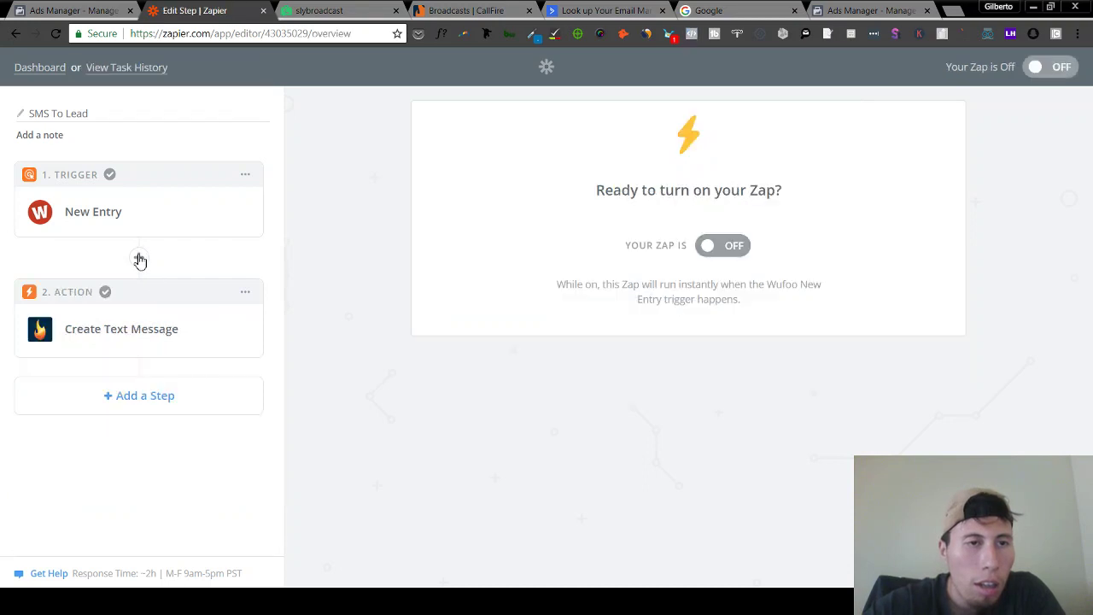
click(139, 258)
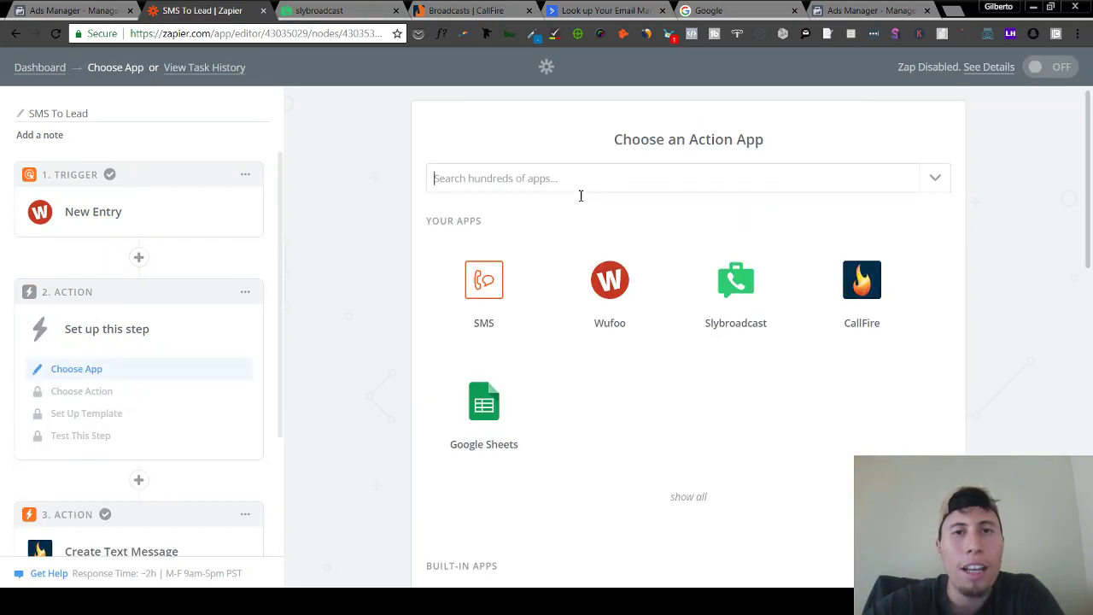
Step: Search for 'delay' and set step 2 to Delay by Zapier's Delay For action
click(536, 181)
text(delay)
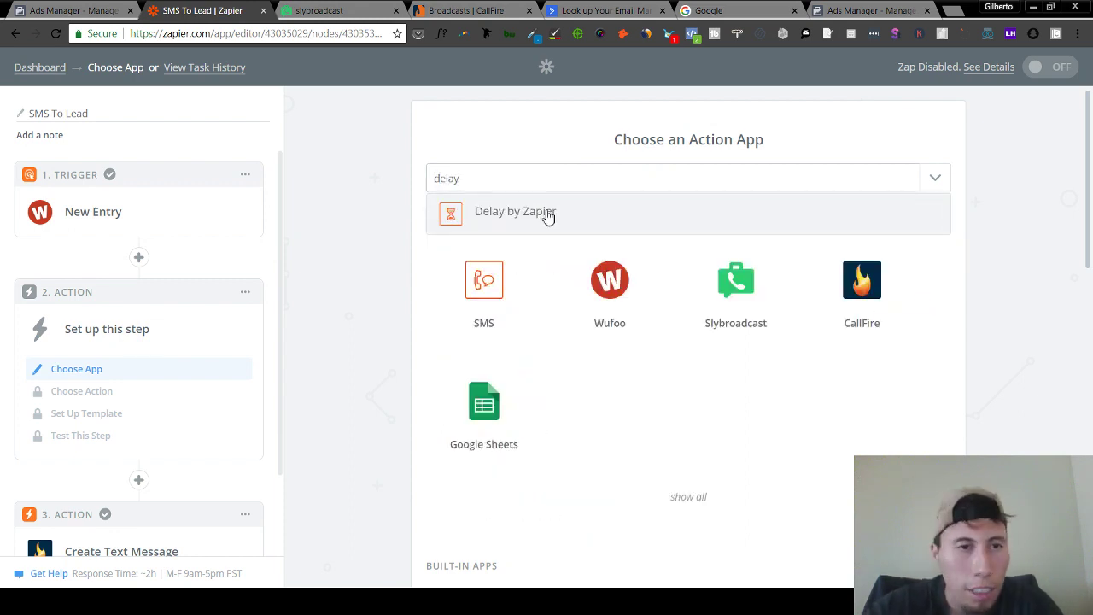
click(548, 213)
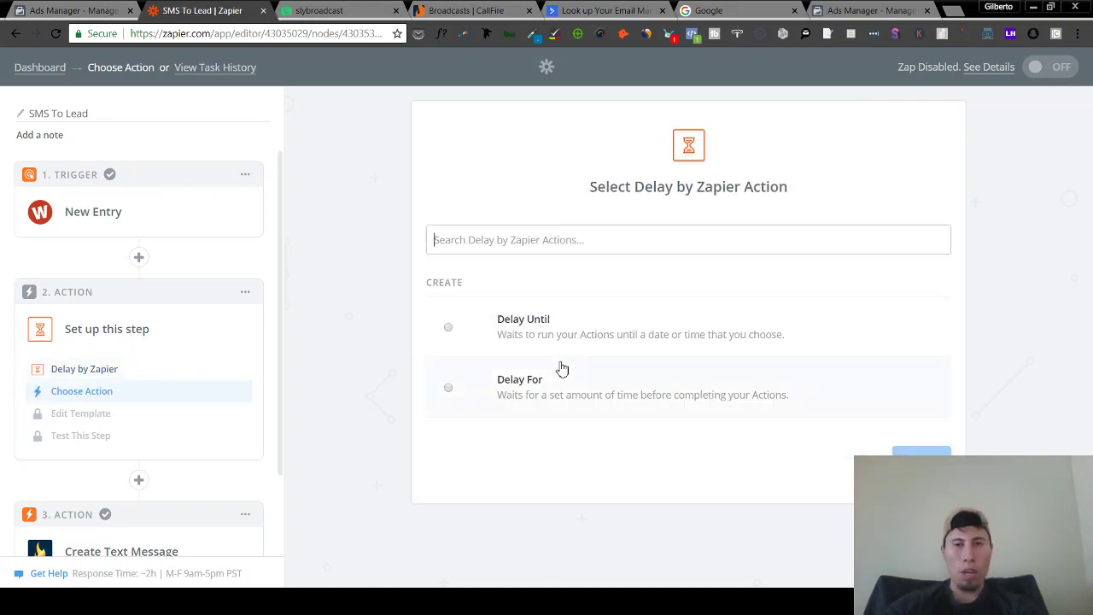
click(448, 330)
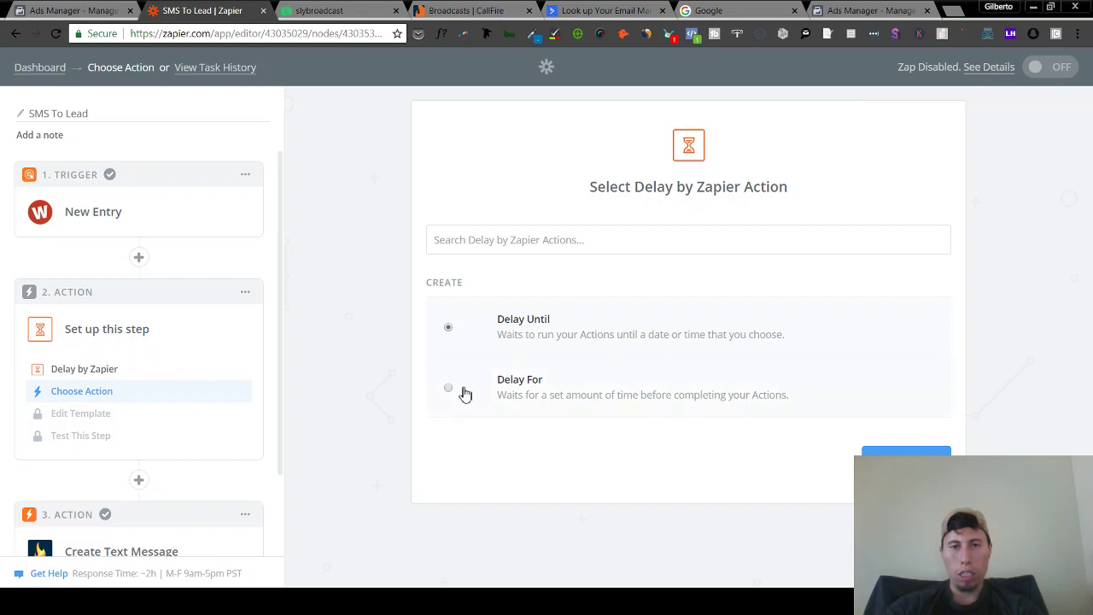
click(450, 389)
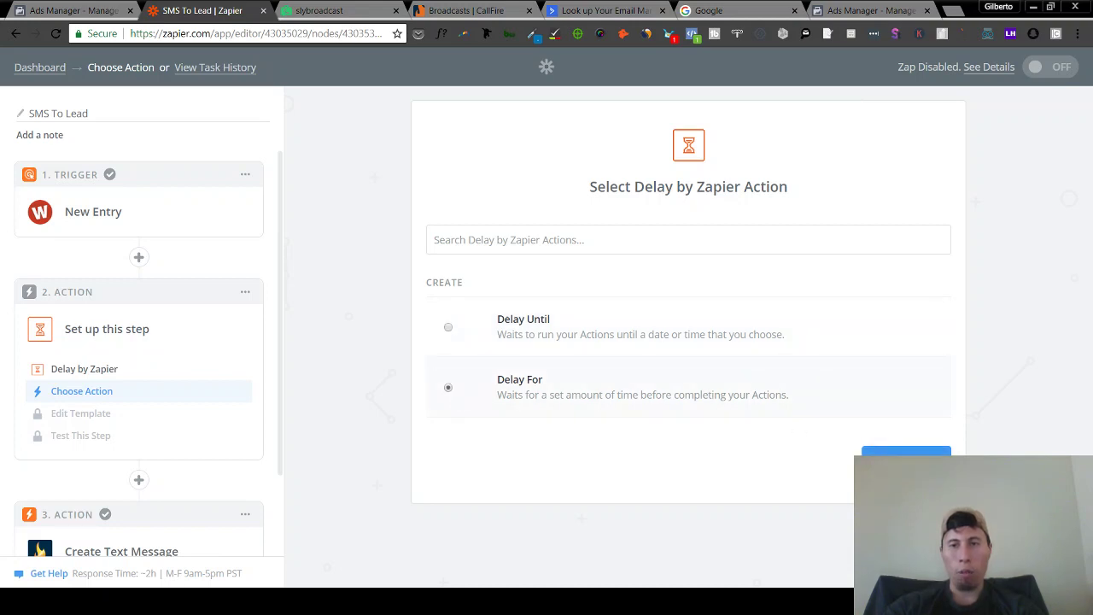
click(879, 450)
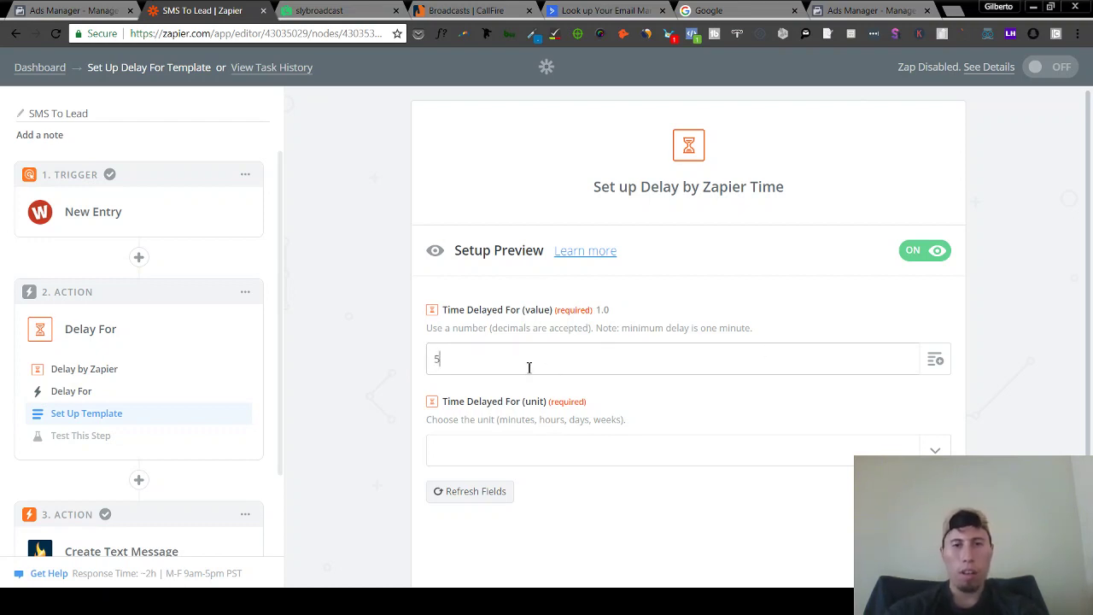
Step: Set the delay unit to Minutes and send a test of the 5-minute Delay For step
click(515, 460)
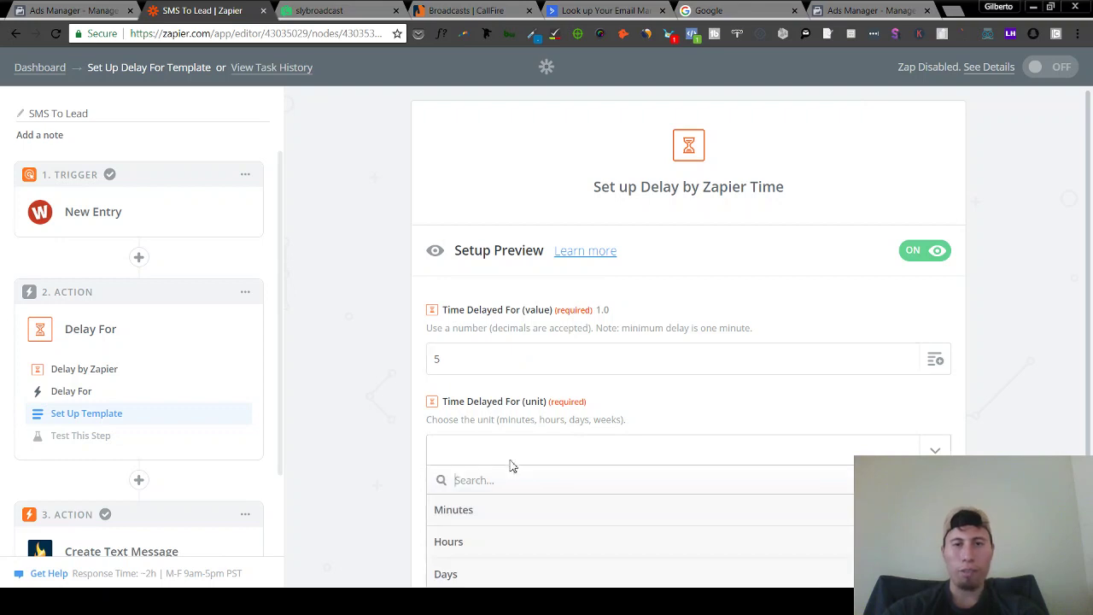
click(500, 516)
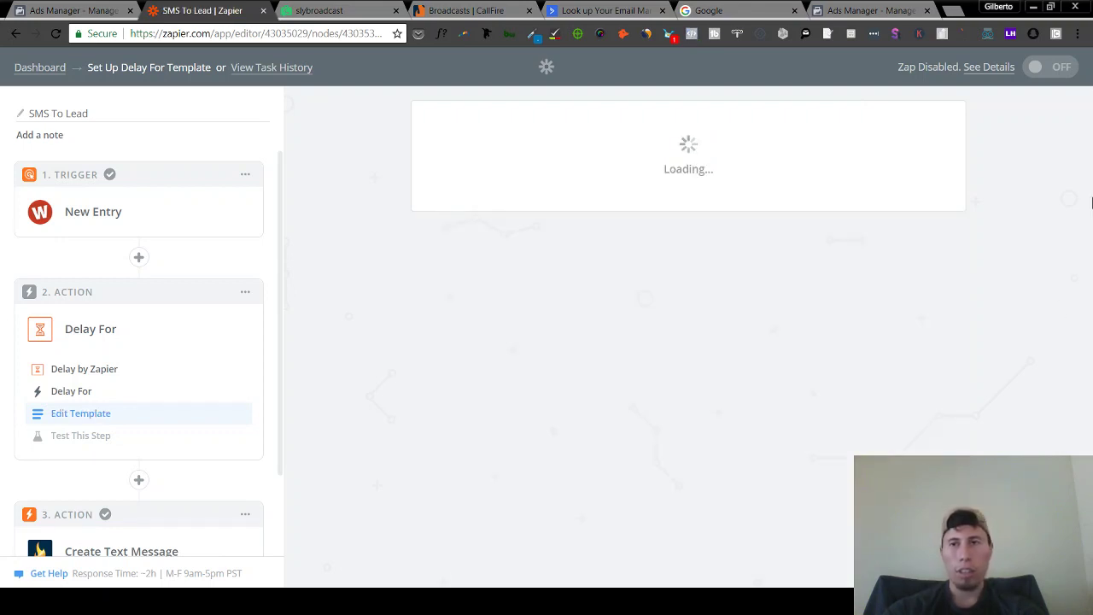
click(889, 438)
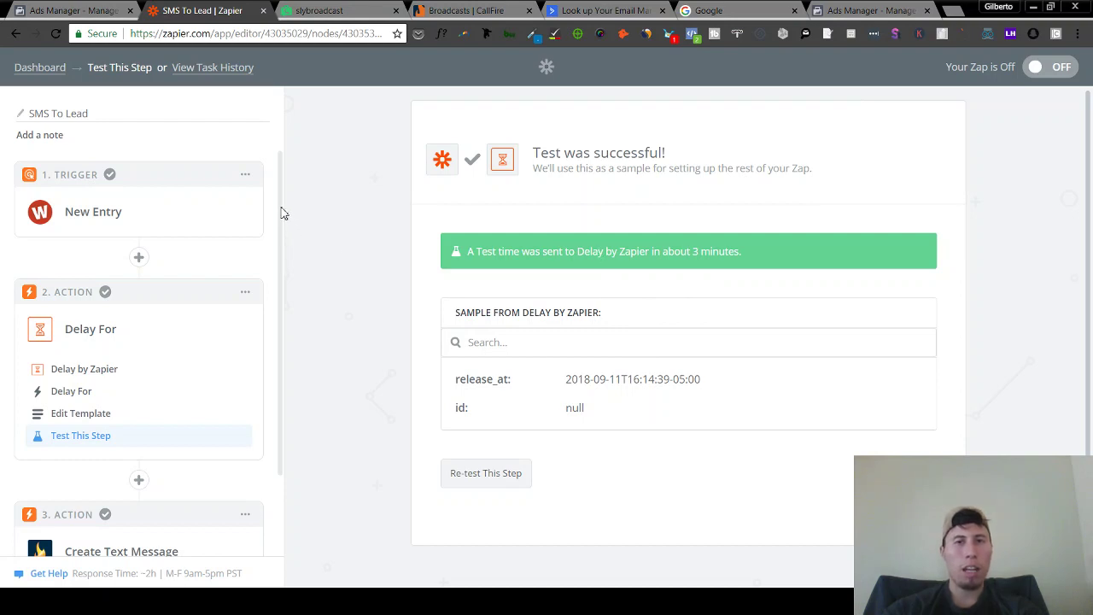
scroll(283, 213, down, 1)
scroll(283, 205, up, 1)
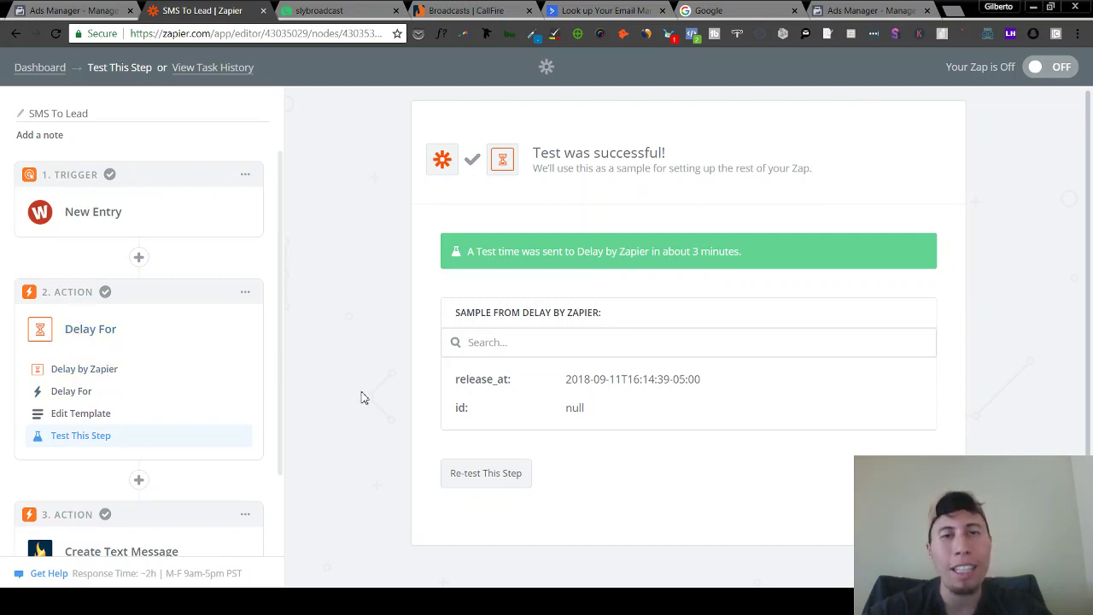
Step: Expand step 3, CallFire Create Text Message, in the sidebar outline
scroll(284, 248, down, 2)
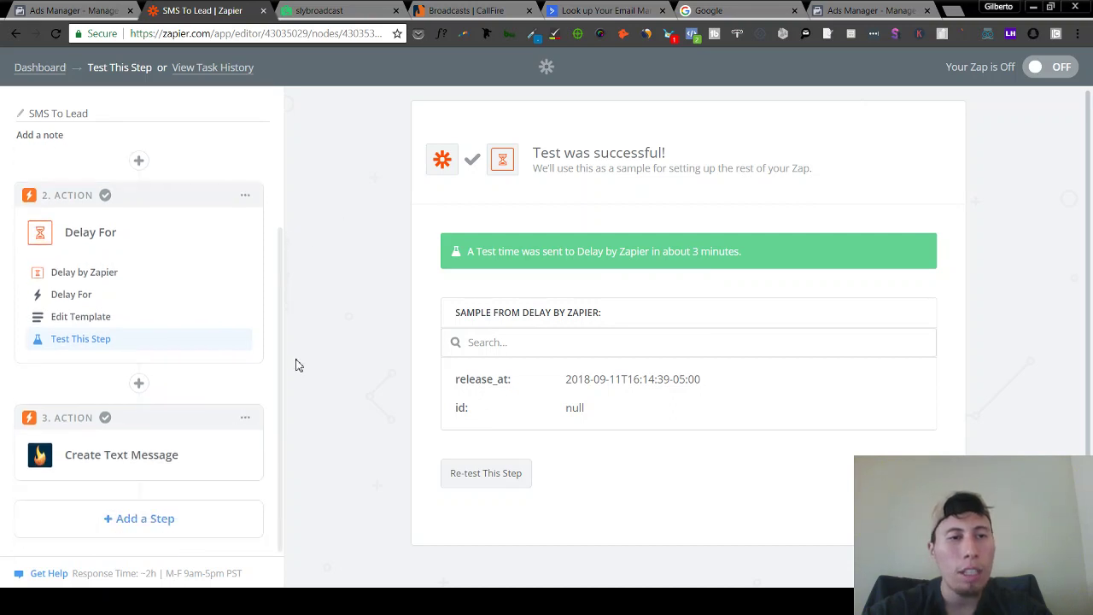
click(141, 458)
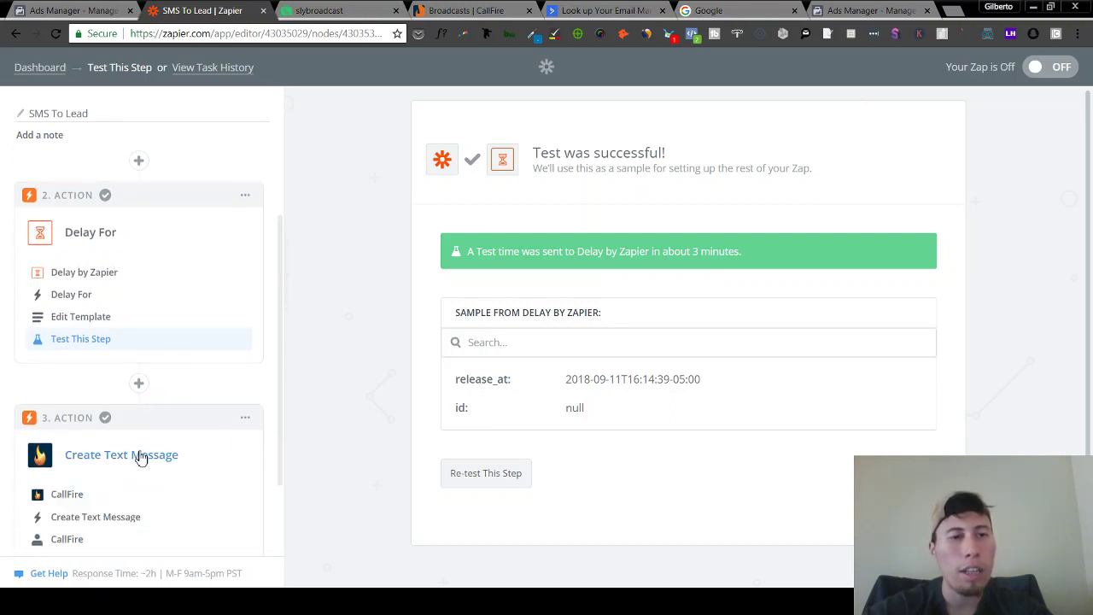
scroll(282, 341, down, 2)
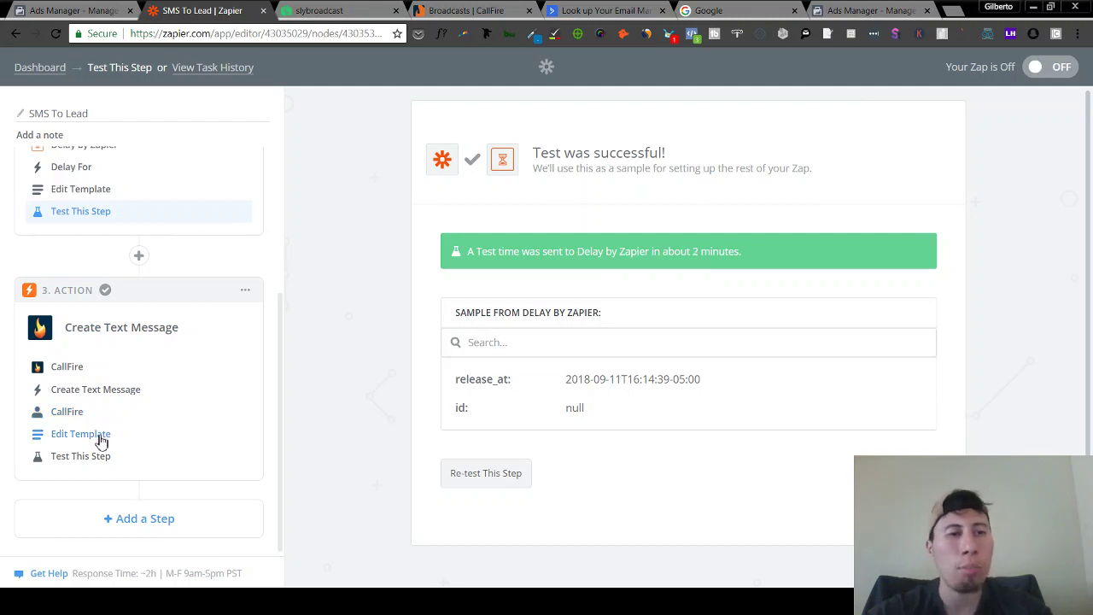
Step: Open the CallFire text template to review the message, lead phone number and From 67076
click(101, 438)
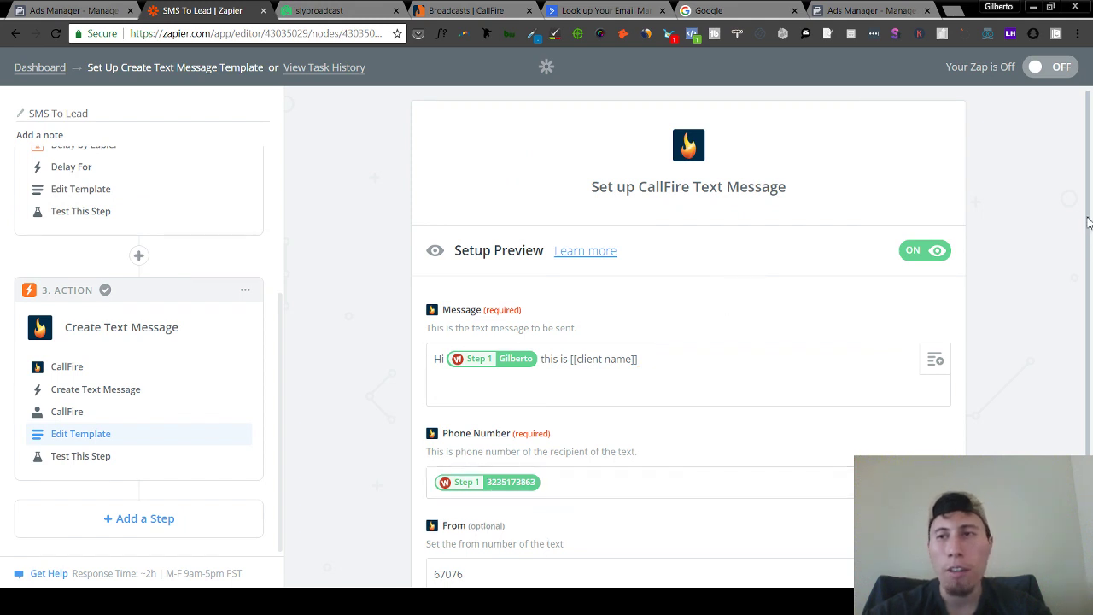
triple_click(1088, 251)
drag(1087, 253, 1091, 324)
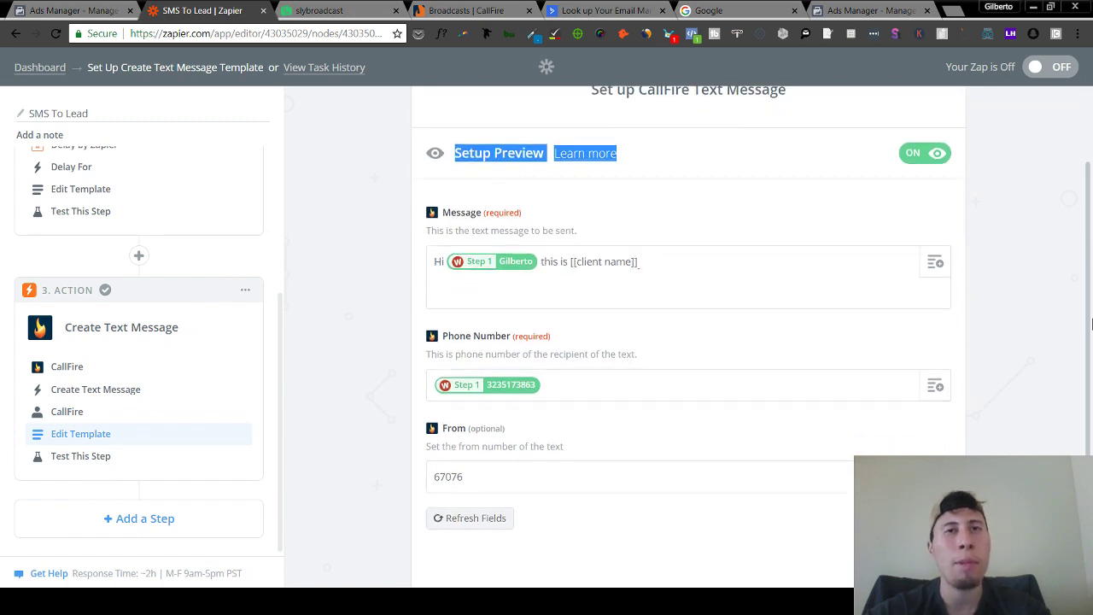